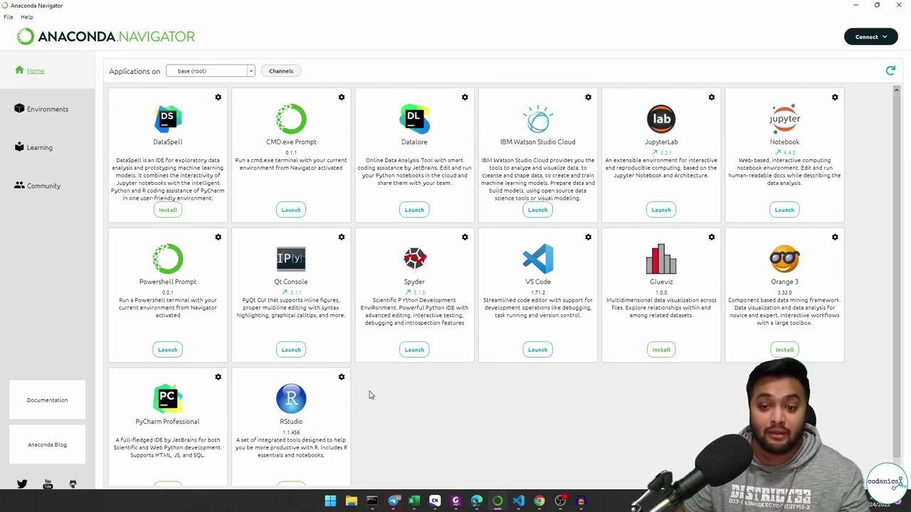
Review the asreview lab launch command and its local server output in the command prompt window
{"action": "left_click", "coordinate": [371, 501]}
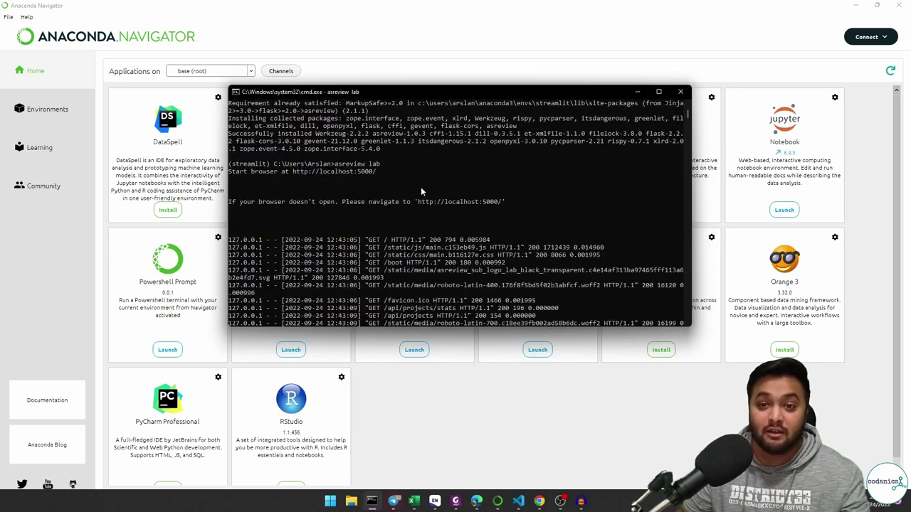
{"action": "scroll", "coordinate": [421, 191], "scroll_direction": "up", "scroll_amount": 2}
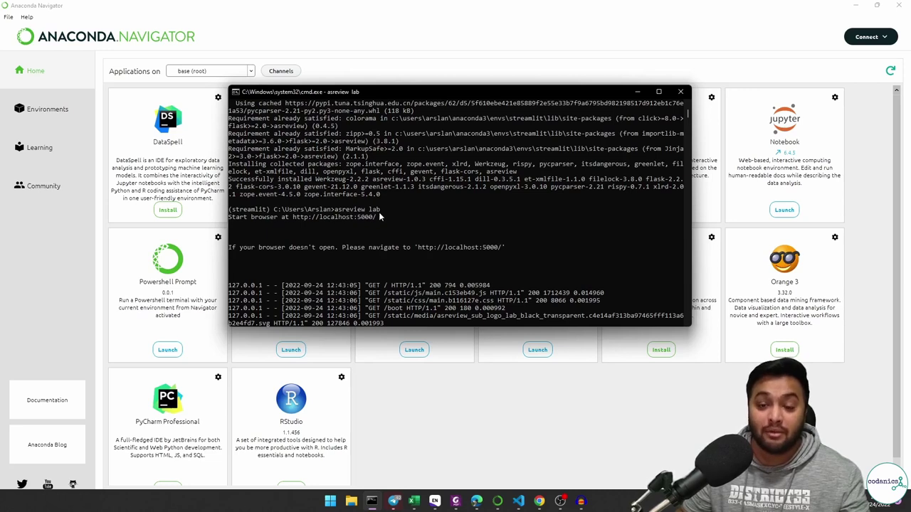
{"action": "scroll", "coordinate": [347, 225], "scroll_direction": "up", "scroll_amount": 3}
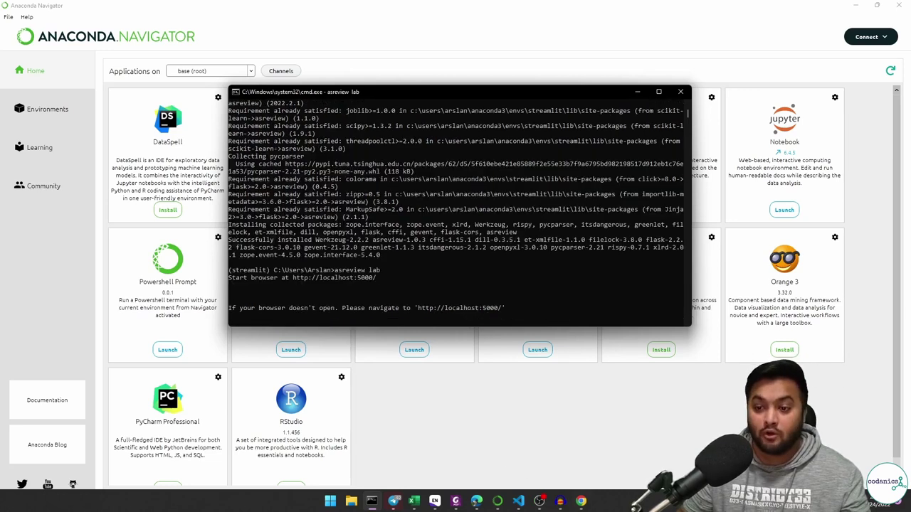
Switch to ASReview LAB in Chrome and start a new project in Oracle mode titled Lead
{"action": "left_click", "coordinate": [580, 501]}
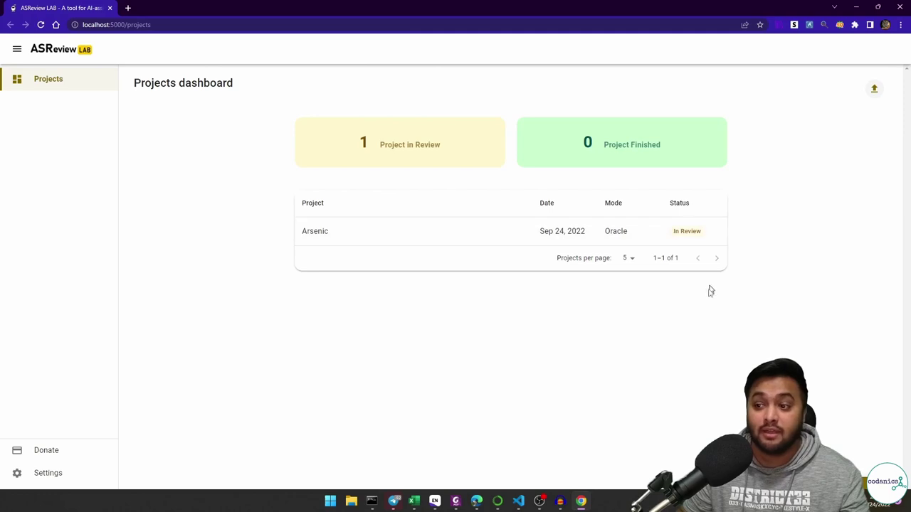
{"action": "left_click", "coordinate": [854, 463]}
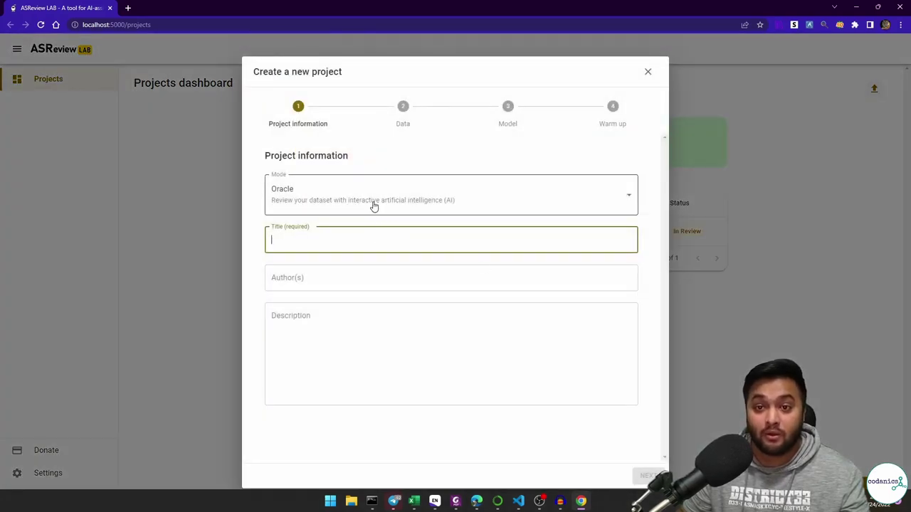
{"action": "left_click", "coordinate": [399, 207]}
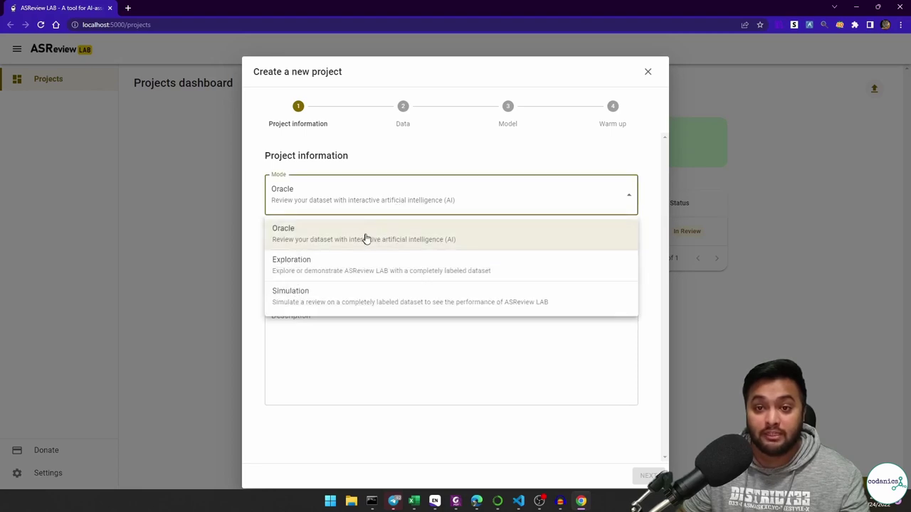
{"action": "left_click", "coordinate": [403, 207]}
{"action": "left_click", "coordinate": [353, 249]}
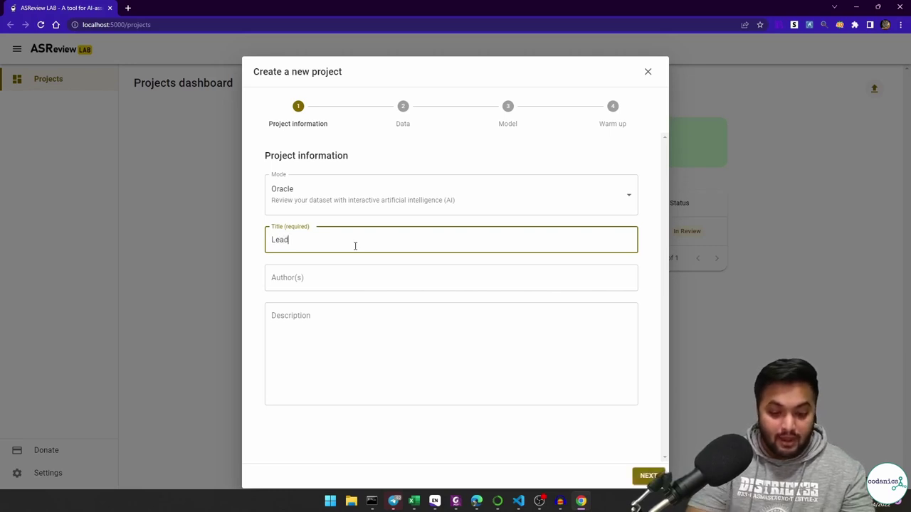
{"action": "type", "text": "Lead"}
Enter the author's name, leave the description empty and continue to the project's data stage
{"action": "left_click", "coordinate": [335, 280]}
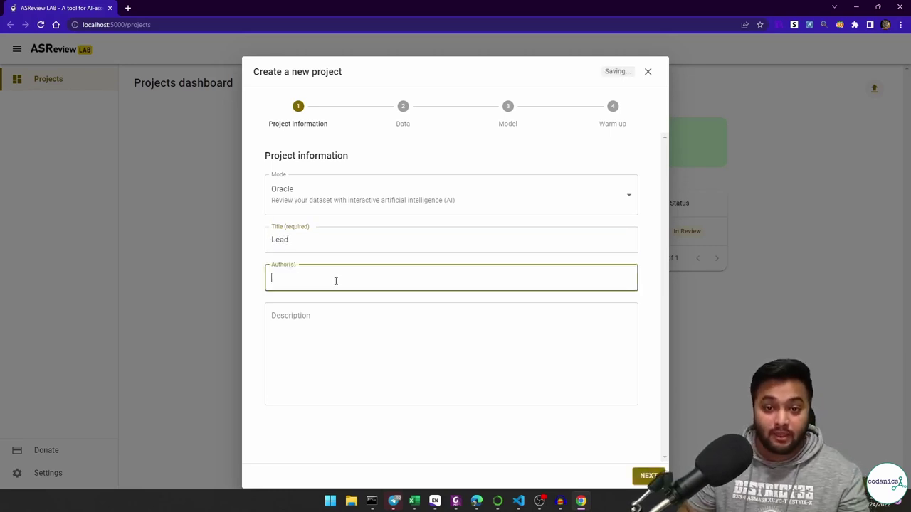
{"action": "type", "text": "Arslan"}
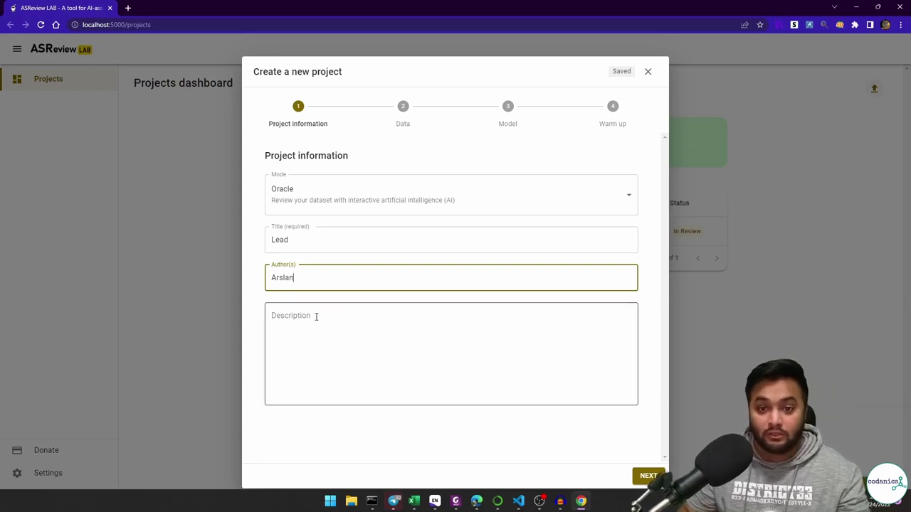
{"action": "left_click", "coordinate": [334, 318]}
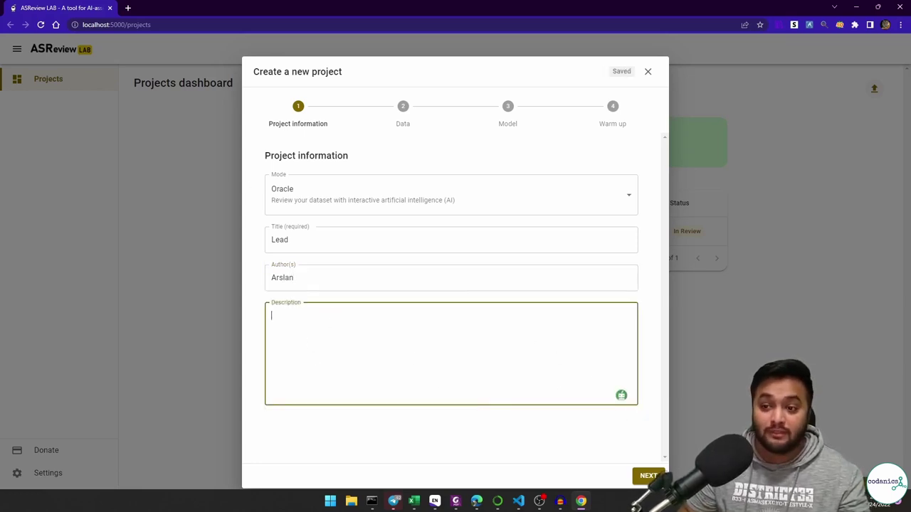
{"action": "left_click", "coordinate": [646, 477]}
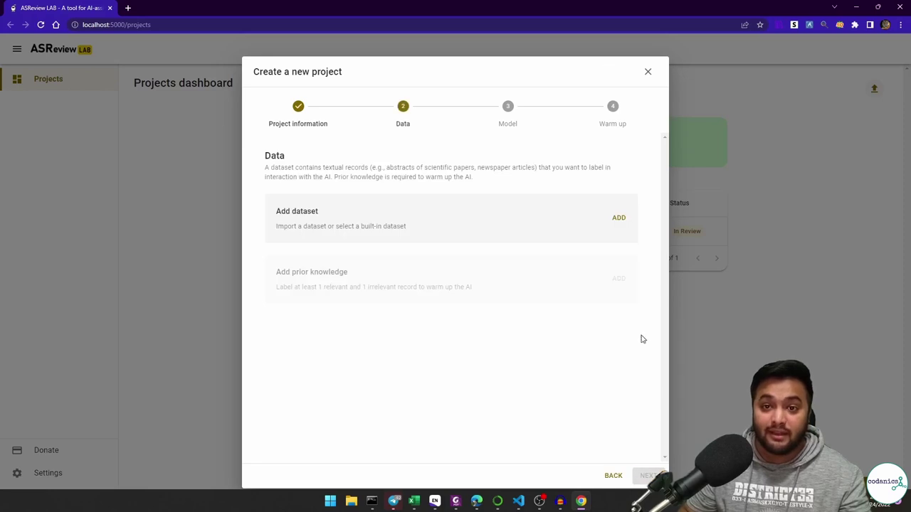
Add the file researcj_Pb.ris from the scopus_14 09 2022 folder as the project's dataset and save it
{"action": "left_click", "coordinate": [620, 221]}
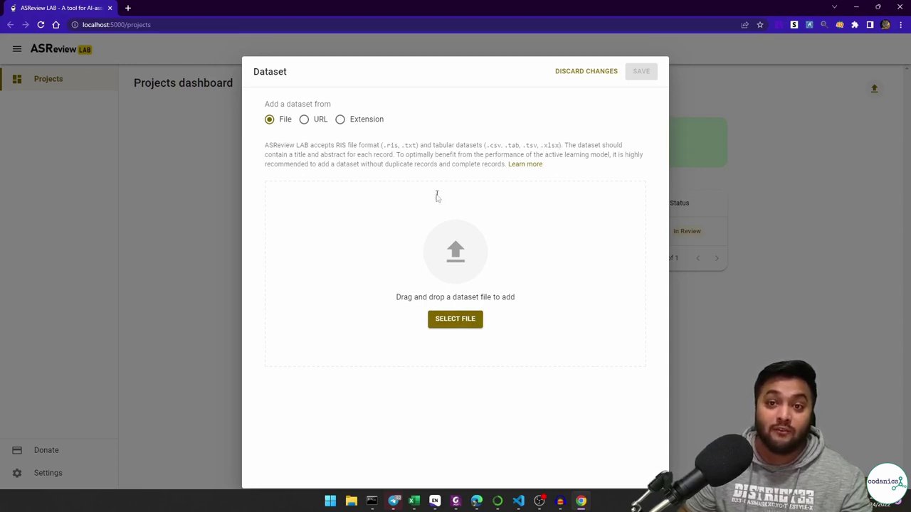
{"action": "left_click", "coordinate": [465, 320]}
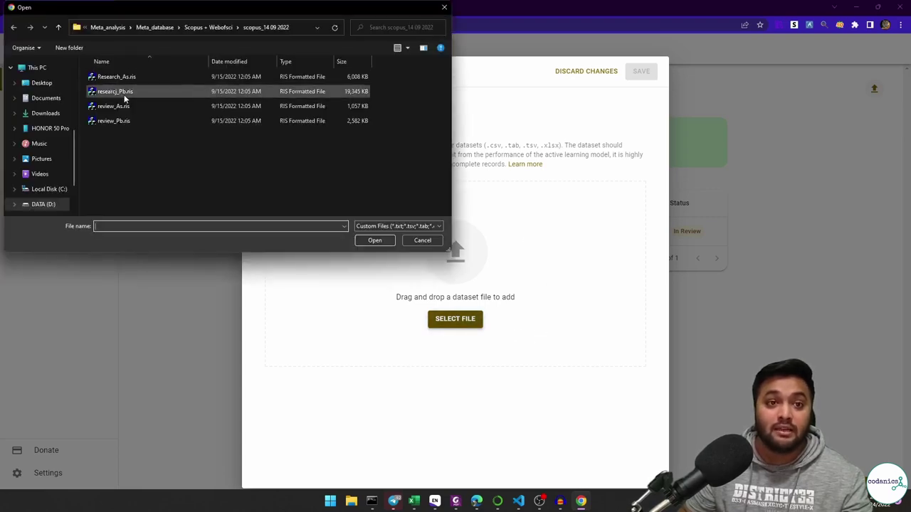
{"action": "left_click", "coordinate": [123, 92]}
{"action": "left_click", "coordinate": [123, 92]}
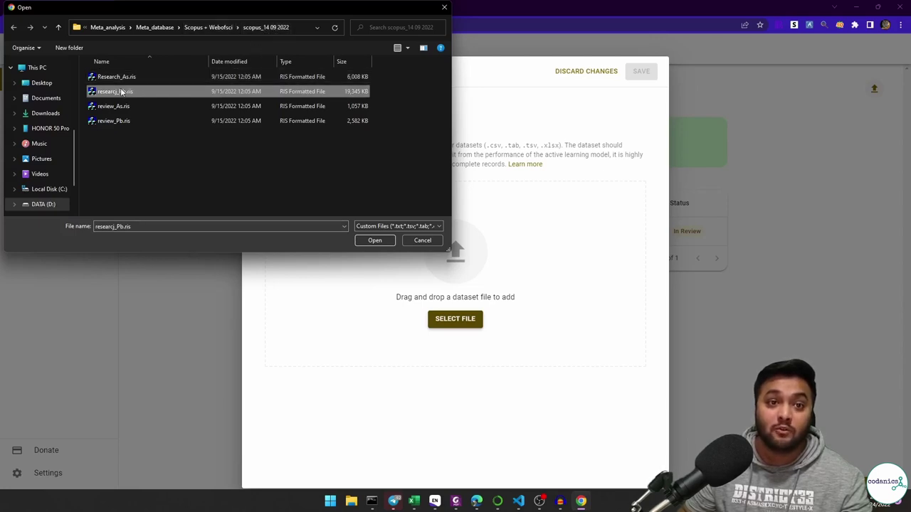
{"action": "left_click", "coordinate": [366, 241]}
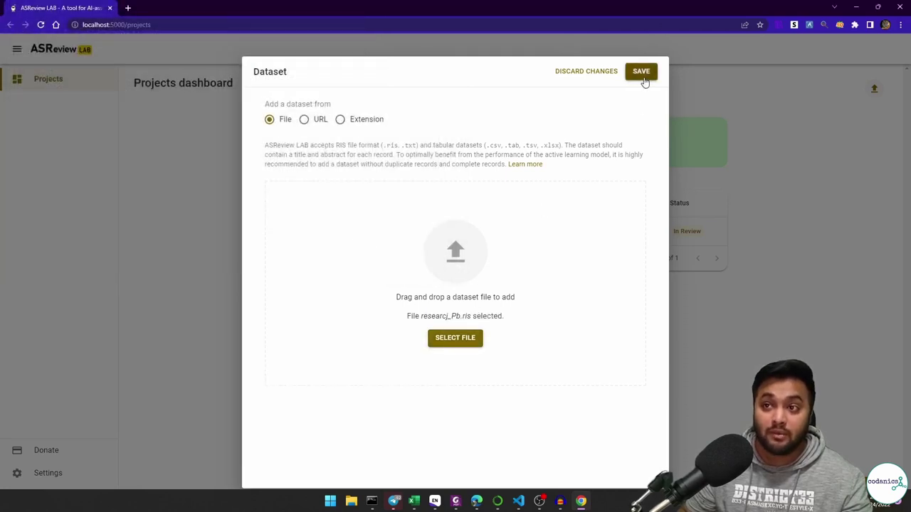
{"action": "left_click", "coordinate": [644, 80]}
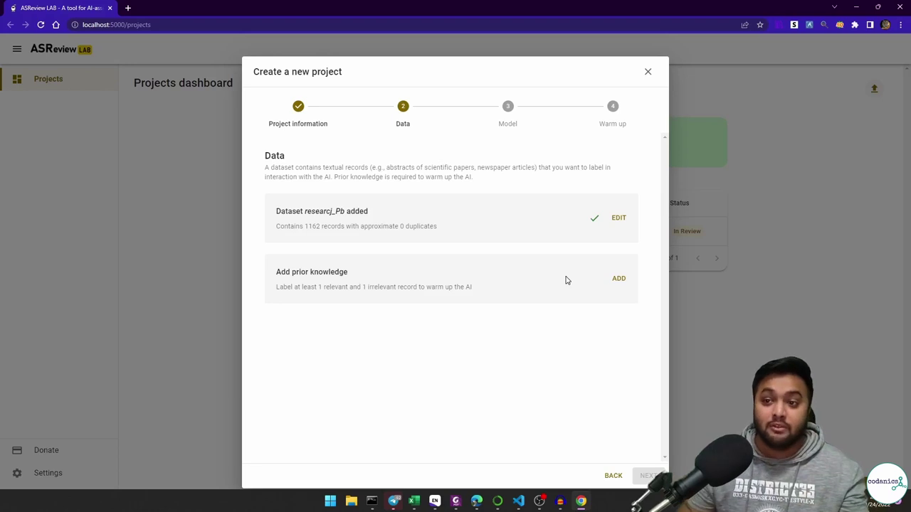
Add prior knowledge from random records and set the number of records shown to 10
{"action": "left_click", "coordinate": [620, 279]}
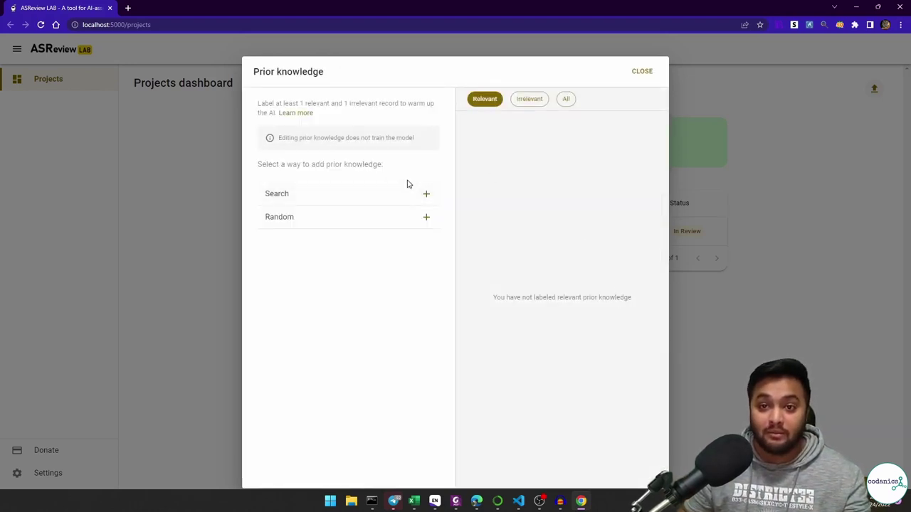
{"action": "left_click", "coordinate": [426, 217]}
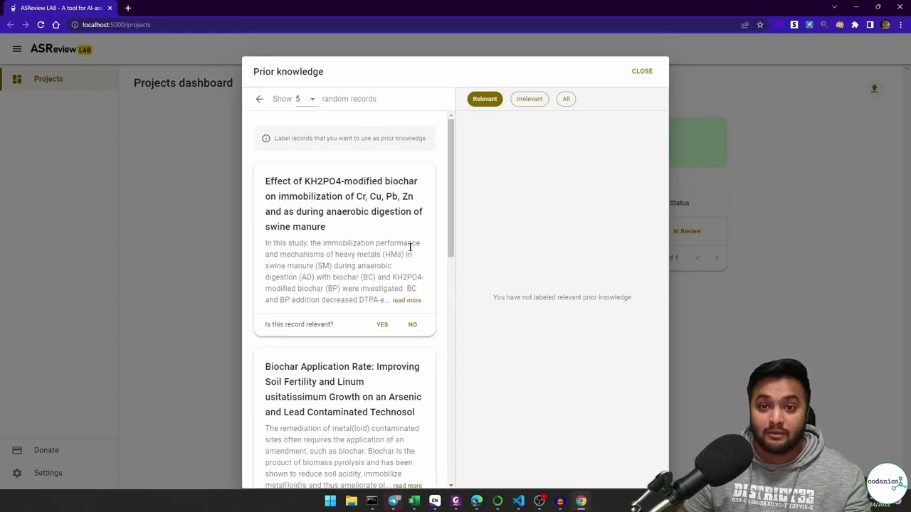
{"action": "scroll", "coordinate": [408, 234], "scroll_direction": "down", "scroll_amount": 1}
{"action": "scroll", "coordinate": [409, 235], "scroll_direction": "down", "scroll_amount": 2}
{"action": "scroll", "coordinate": [409, 234], "scroll_direction": "up", "scroll_amount": 3}
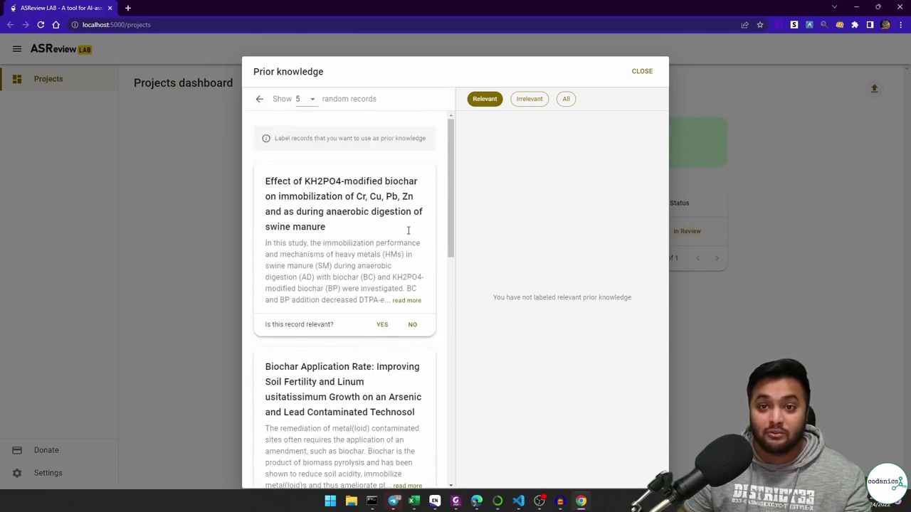
{"action": "scroll", "coordinate": [408, 234], "scroll_direction": "down", "scroll_amount": 1}
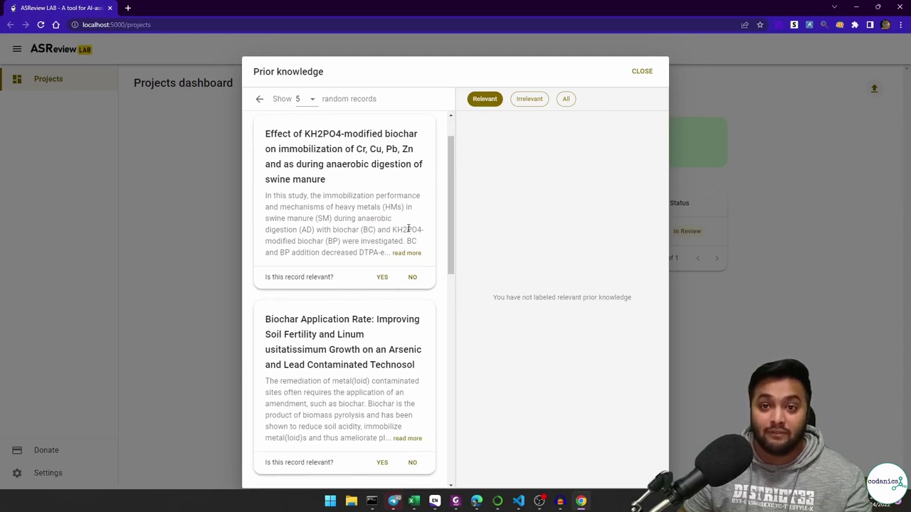
{"action": "left_click", "coordinate": [306, 99]}
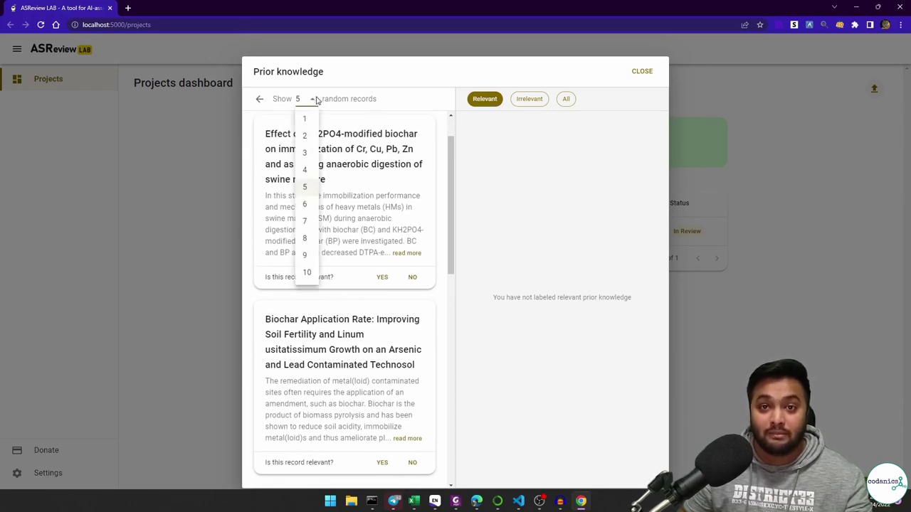
{"action": "left_click", "coordinate": [307, 273]}
Label the record on algal based compost and biochar for sewage treatment and agriculture as irrelevant
{"action": "scroll", "coordinate": [371, 249], "scroll_direction": "down", "scroll_amount": 1}
{"action": "scroll", "coordinate": [372, 249], "scroll_direction": "up", "scroll_amount": 1}
{"action": "scroll", "coordinate": [387, 253], "scroll_direction": "down", "scroll_amount": 1}
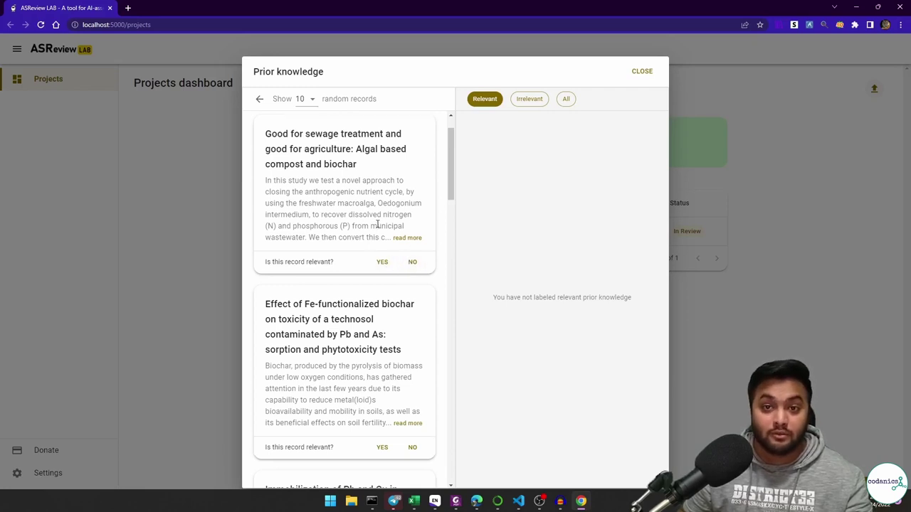
{"action": "scroll", "coordinate": [377, 224], "scroll_direction": "up", "scroll_amount": 1}
{"action": "scroll", "coordinate": [377, 224], "scroll_direction": "down", "scroll_amount": 2}
{"action": "scroll", "coordinate": [377, 221], "scroll_direction": "up", "scroll_amount": 2}
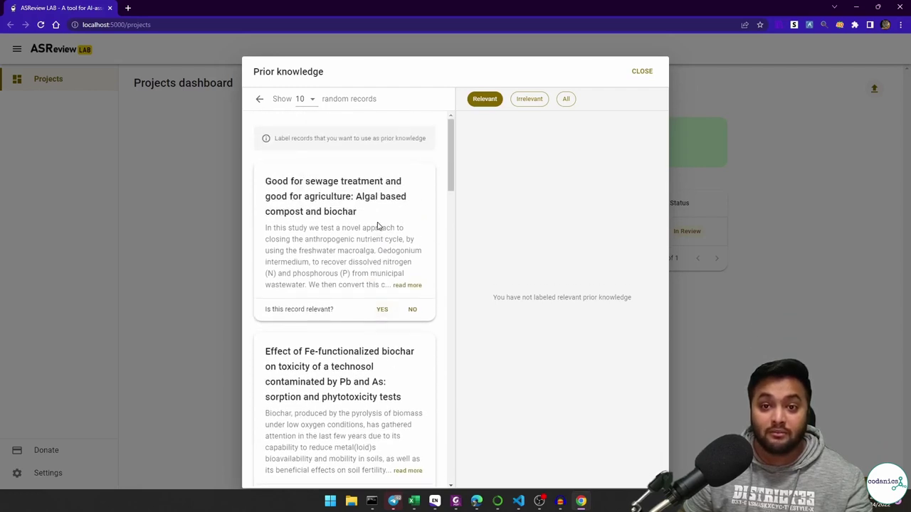
{"action": "scroll", "coordinate": [377, 224], "scroll_direction": "down", "scroll_amount": 1}
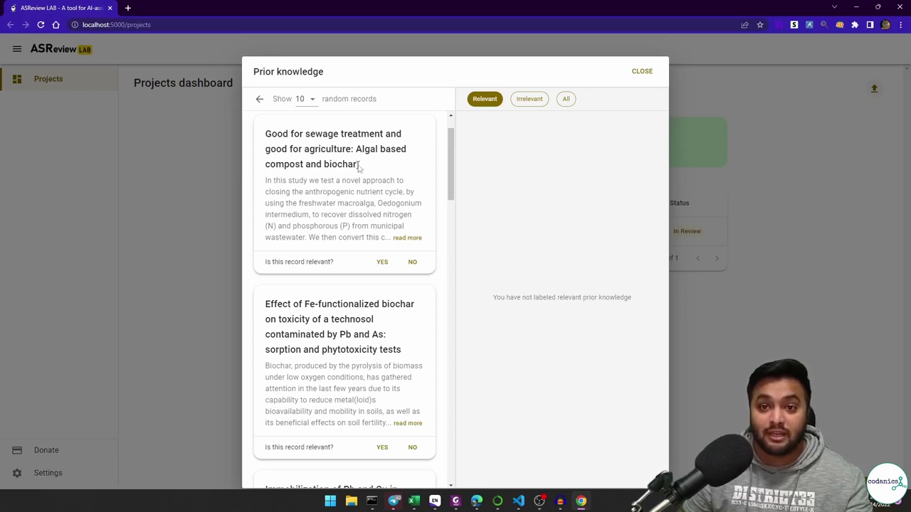
{"action": "left_click", "coordinate": [415, 264]}
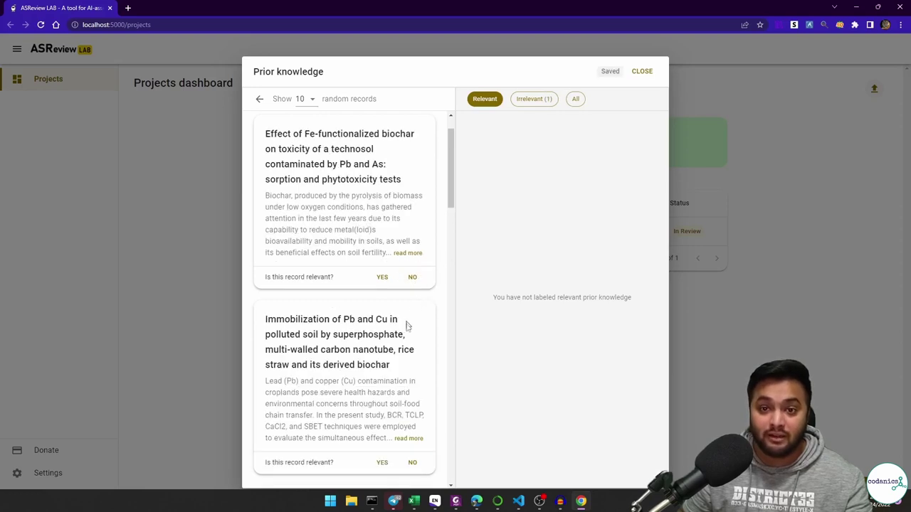
Label the records on Pb and Cu immobilization in polluted soil and on Fe-functionalized biochar as relevant
{"action": "left_click", "coordinate": [383, 464]}
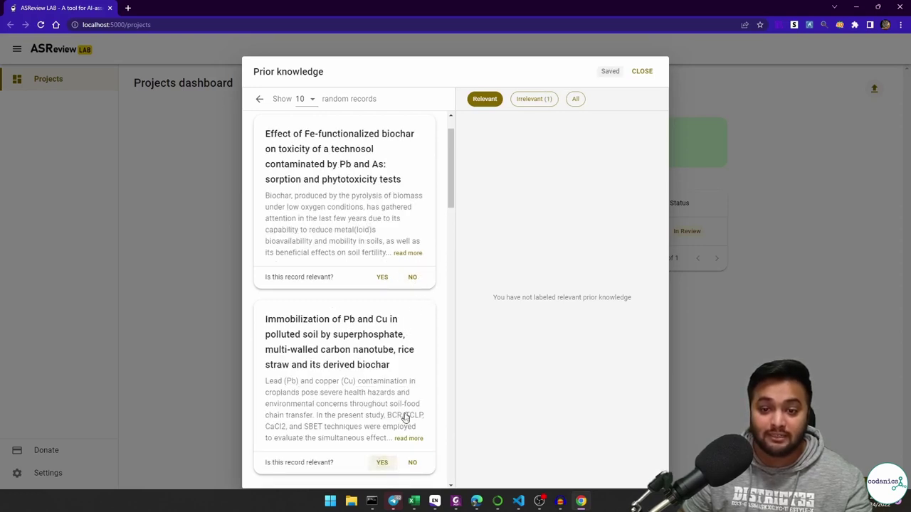
{"action": "scroll", "coordinate": [405, 409], "scroll_direction": "up", "scroll_amount": 1}
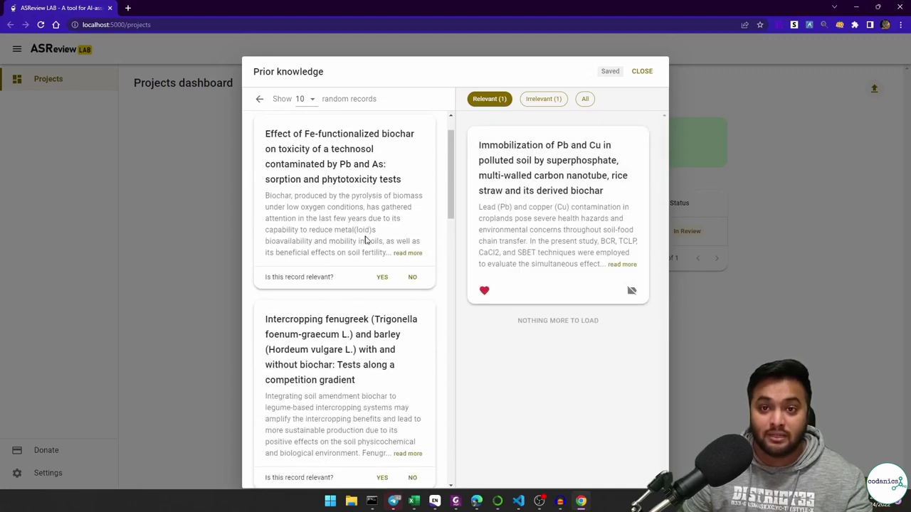
{"action": "left_click", "coordinate": [381, 278]}
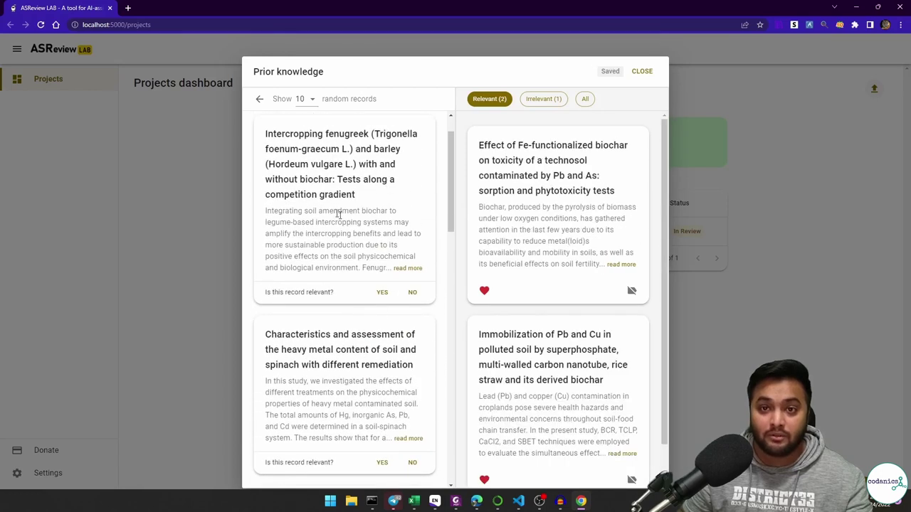
Label the fenugreek and barley intercropping record as irrelevant and the soil and spinach heavy metal record as relevant
{"action": "left_click", "coordinate": [412, 292]}
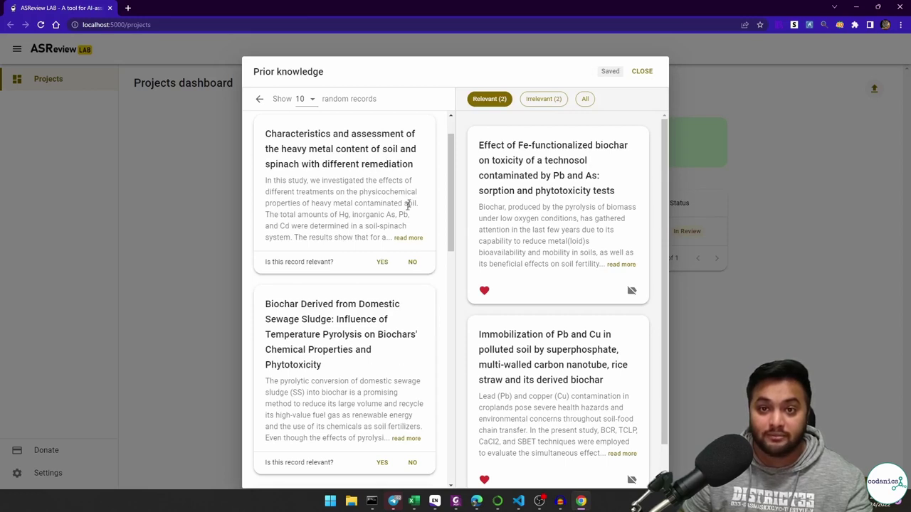
{"action": "left_click", "coordinate": [382, 262]}
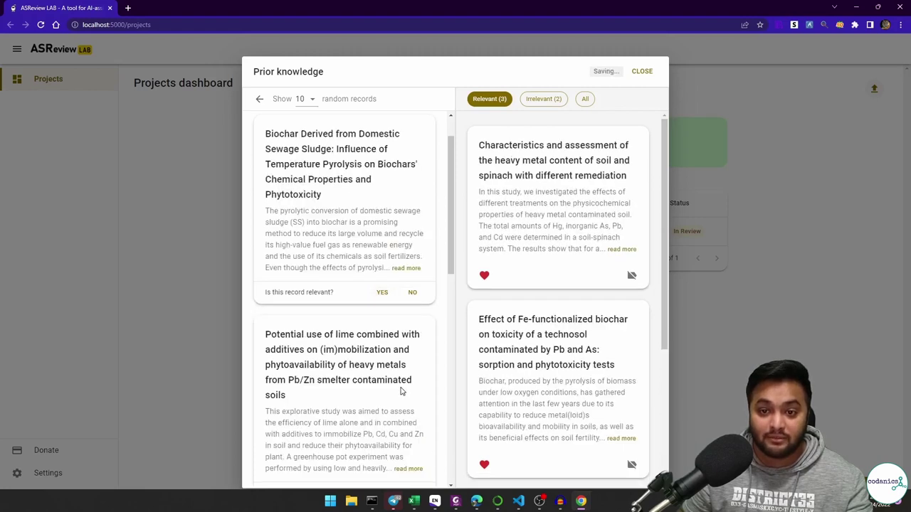
Label the records on lime combined with additives and on the scavenging effect of oxidized biochar as relevant
{"action": "scroll", "coordinate": [400, 391], "scroll_direction": "down", "scroll_amount": 1}
{"action": "left_click", "coordinate": [381, 445]}
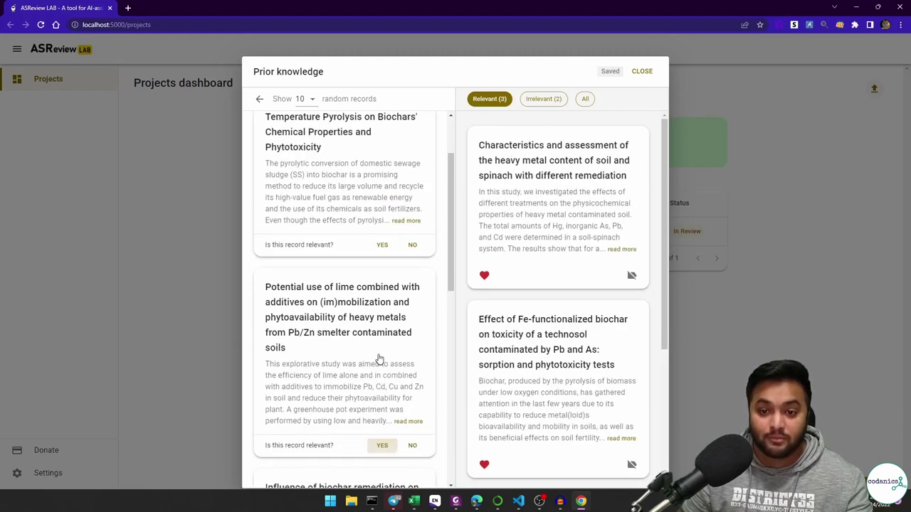
{"action": "scroll", "coordinate": [381, 348], "scroll_direction": "down", "scroll_amount": 1}
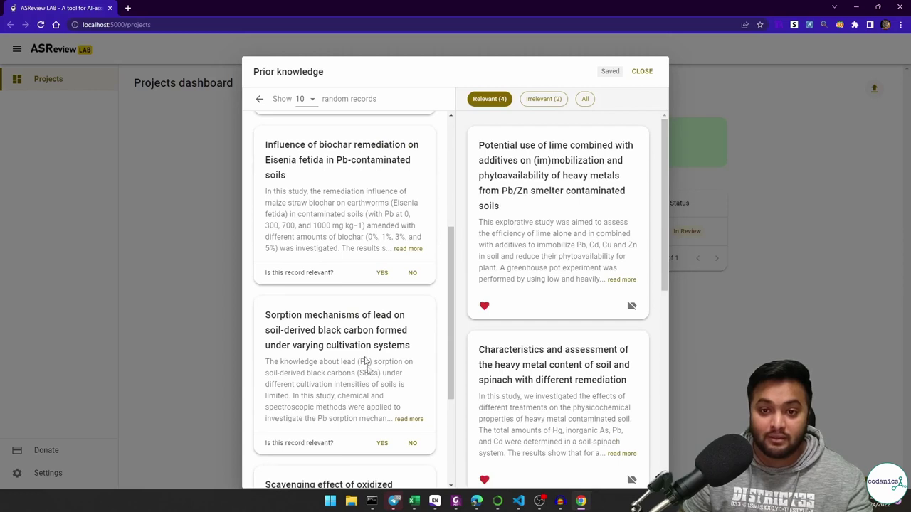
{"action": "scroll", "coordinate": [375, 375], "scroll_direction": "down", "scroll_amount": 2}
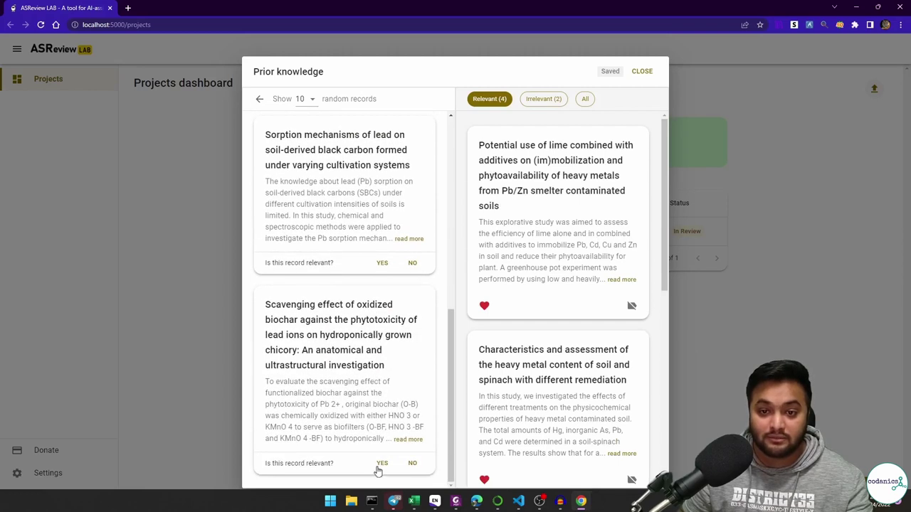
{"action": "left_click", "coordinate": [382, 464]}
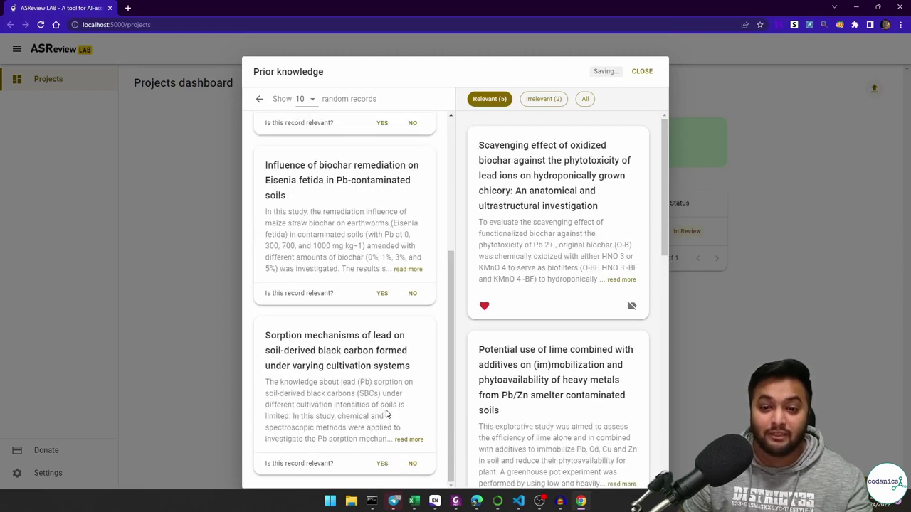
Add the record on lead sorption mechanisms on soil-derived black carbon to the prior knowledge as irrelevant and finish the prior knowledge selection
{"action": "scroll", "coordinate": [437, 315], "scroll_direction": "up", "scroll_amount": 3}
{"action": "scroll", "coordinate": [420, 203], "scroll_direction": "down", "scroll_amount": 2}
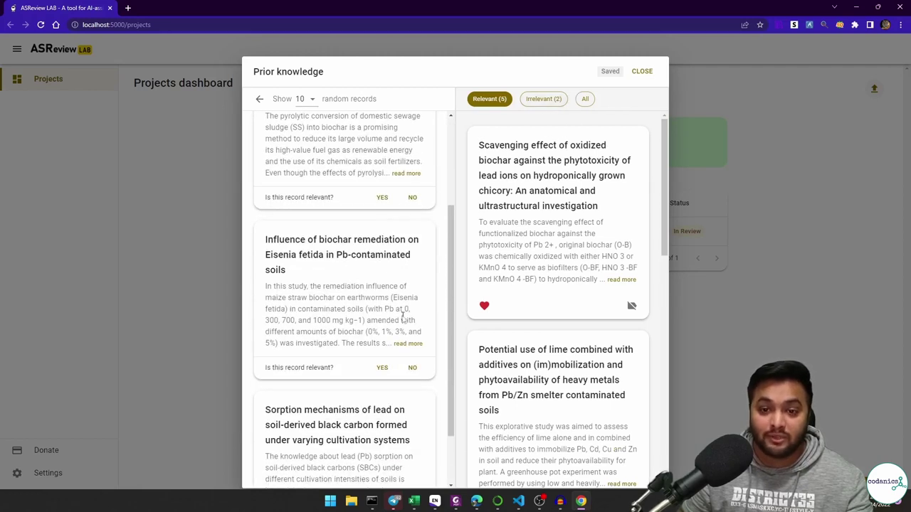
{"action": "scroll", "coordinate": [396, 393], "scroll_direction": "down", "scroll_amount": 2}
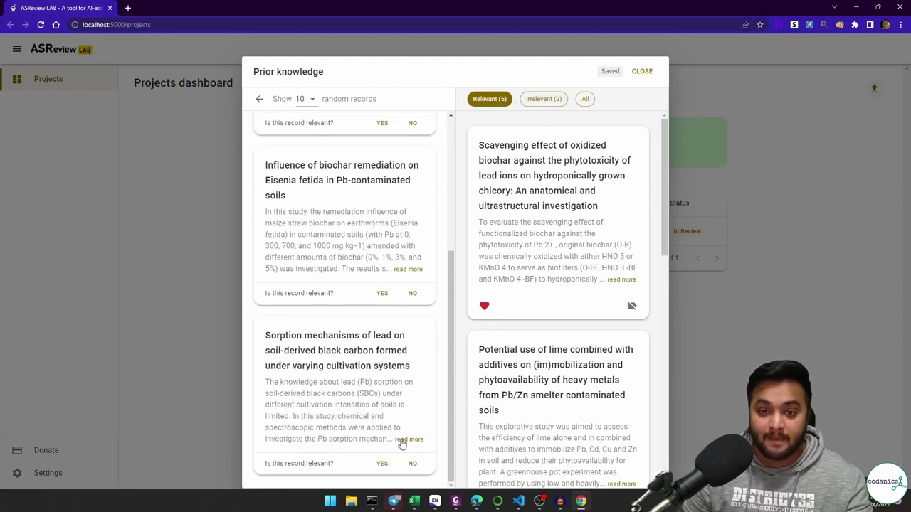
{"action": "left_click", "coordinate": [383, 464]}
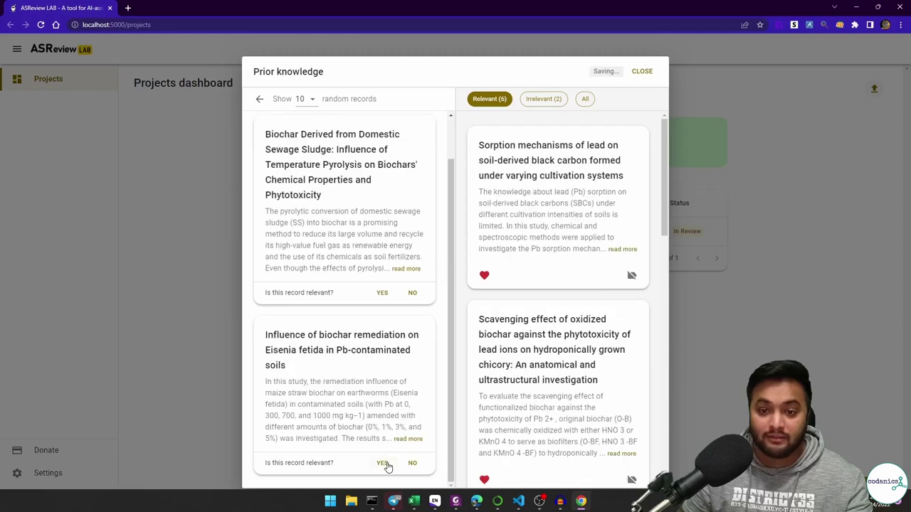
{"action": "left_click", "coordinate": [485, 277]}
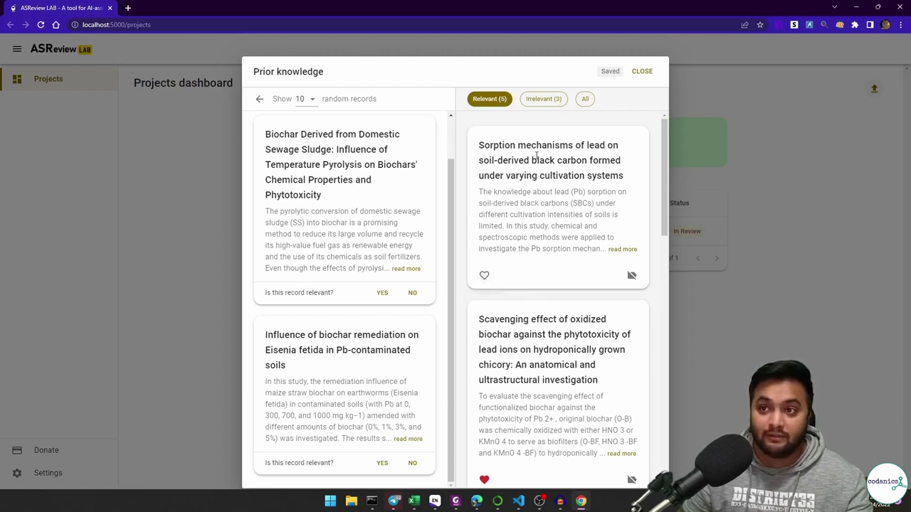
{"action": "left_click", "coordinate": [641, 72]}
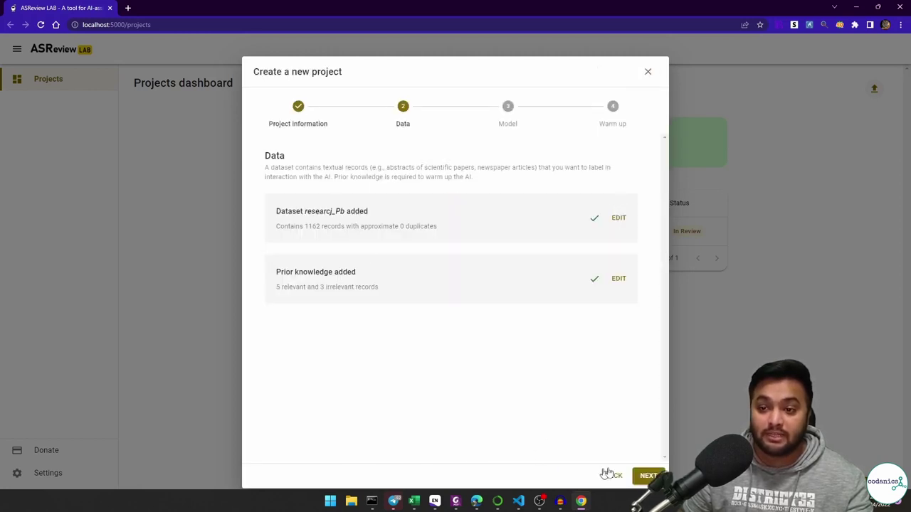
Accept the model setup with TF-IDF, Naive Bayes, Maximum and Dynamic resampling (Double), warm up the AI and start reviewing
{"action": "left_click", "coordinate": [649, 476]}
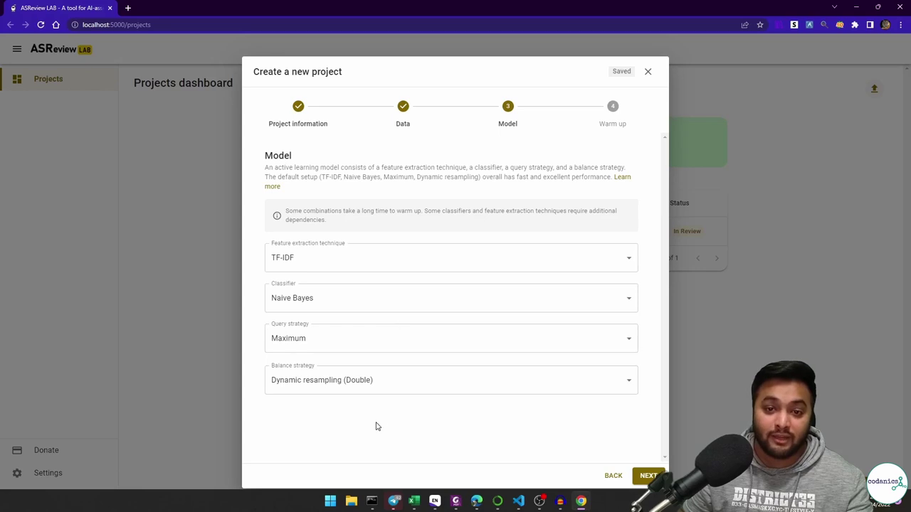
{"action": "left_click", "coordinate": [624, 301]}
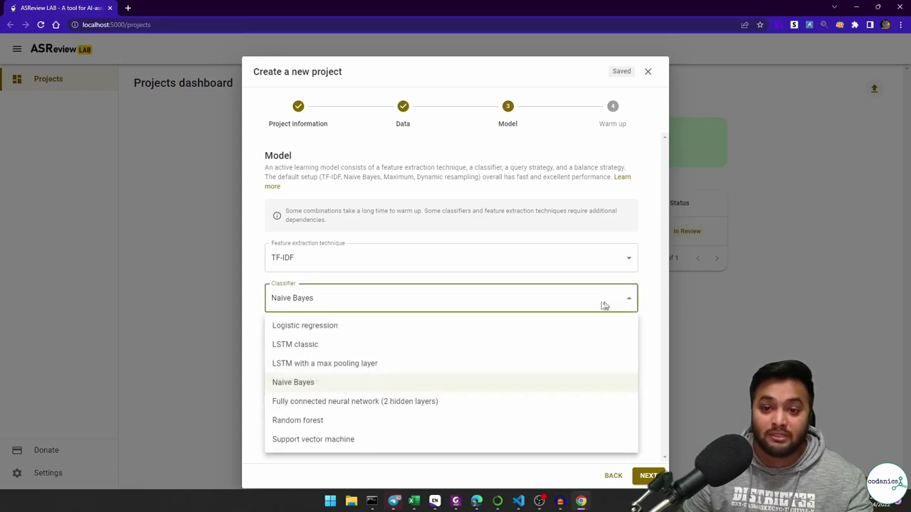
{"action": "left_click", "coordinate": [315, 384]}
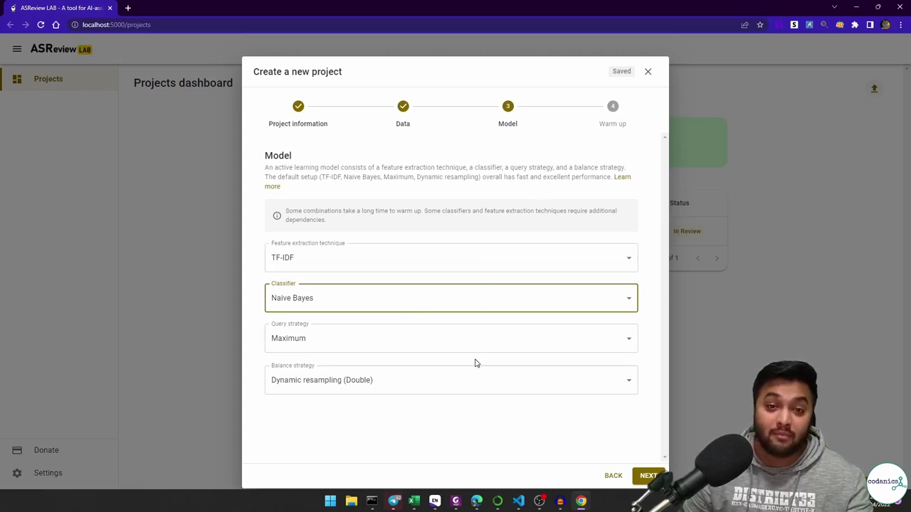
{"action": "left_click", "coordinate": [646, 477]}
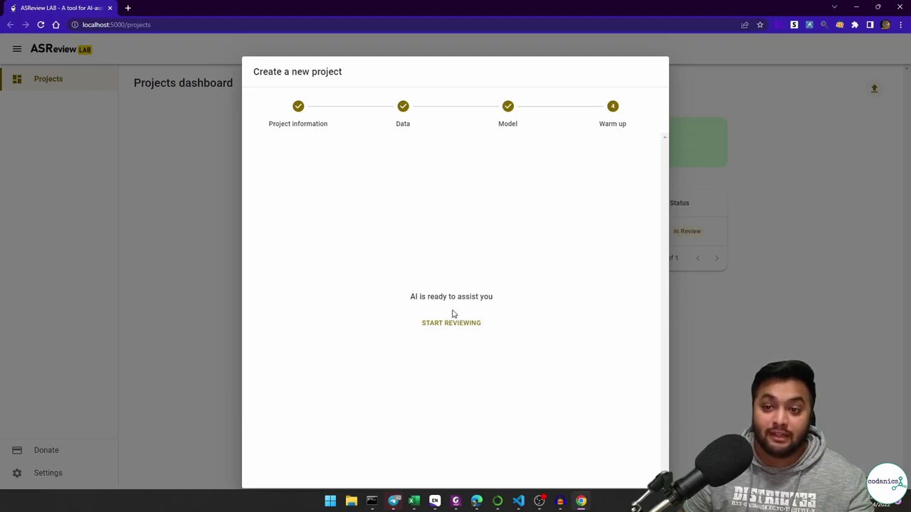
{"action": "left_click", "coordinate": [458, 328]}
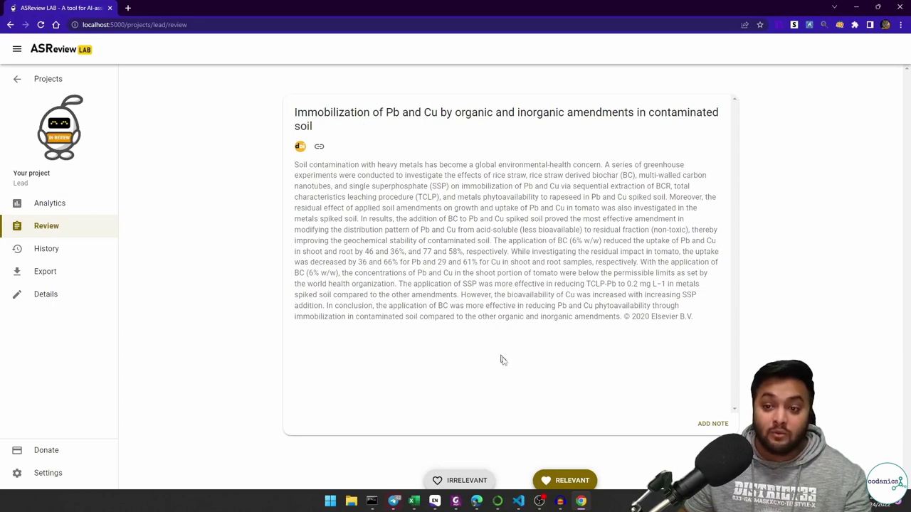
Label the records on Pb and Cu immobilization by amendments, multi-metal sorption after biochar application, and rapeseed residue and rice straw biochar as relevant
{"action": "left_click", "coordinate": [572, 482]}
{"action": "left_click", "coordinate": [573, 483]}
{"action": "left_click", "coordinate": [573, 483]}
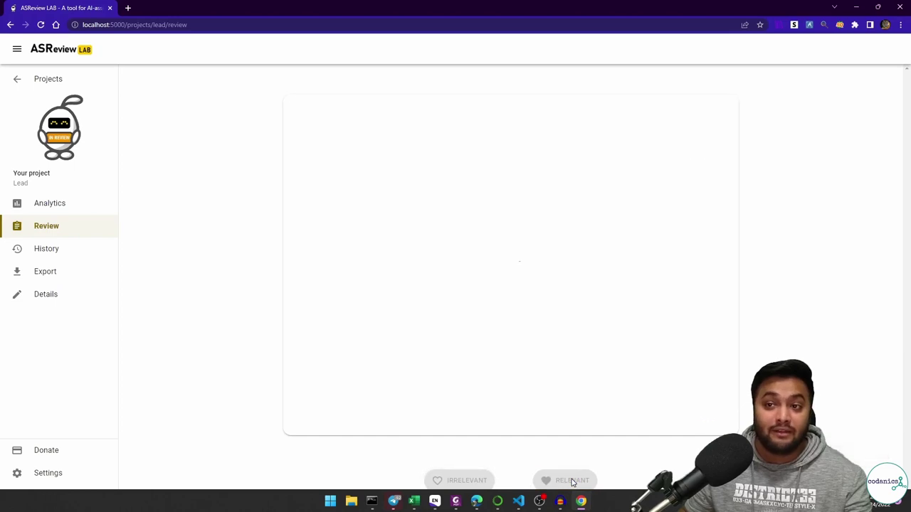
{"action": "left_click", "coordinate": [573, 482]}
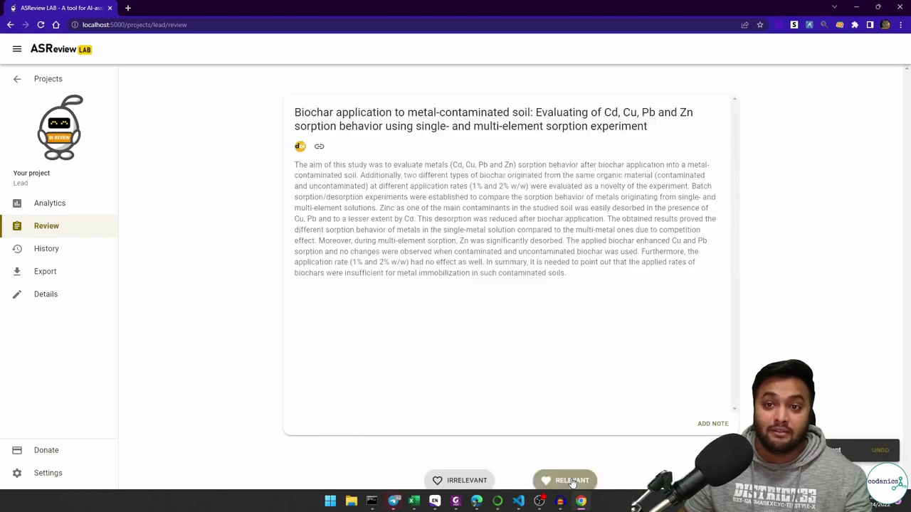
{"action": "left_click", "coordinate": [573, 482]}
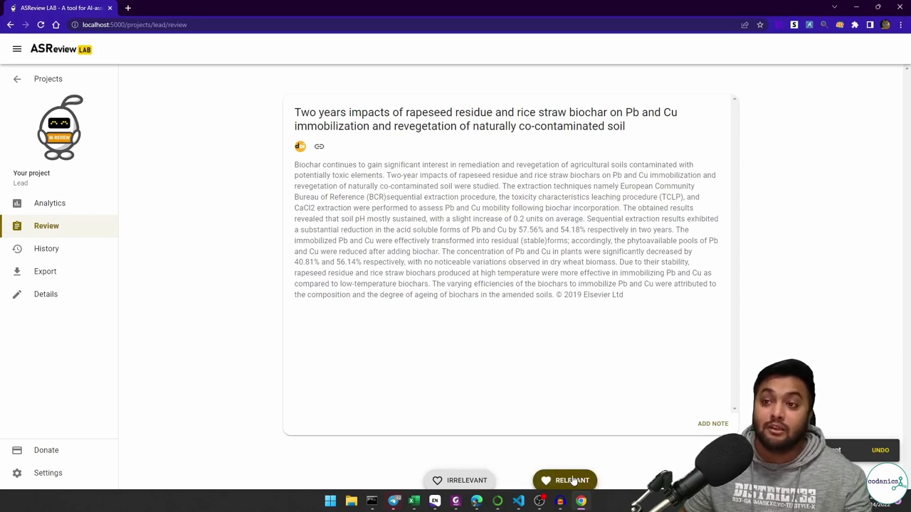
{"action": "left_click", "coordinate": [573, 482]}
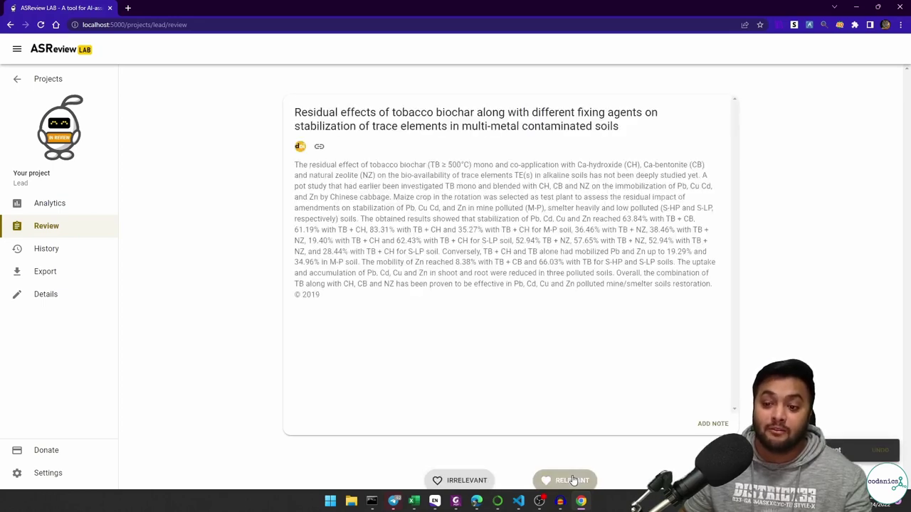
Label the tobacco biochar record as irrelevant, the following record as relevant and the one after it as irrelevant
{"action": "left_click", "coordinate": [473, 484]}
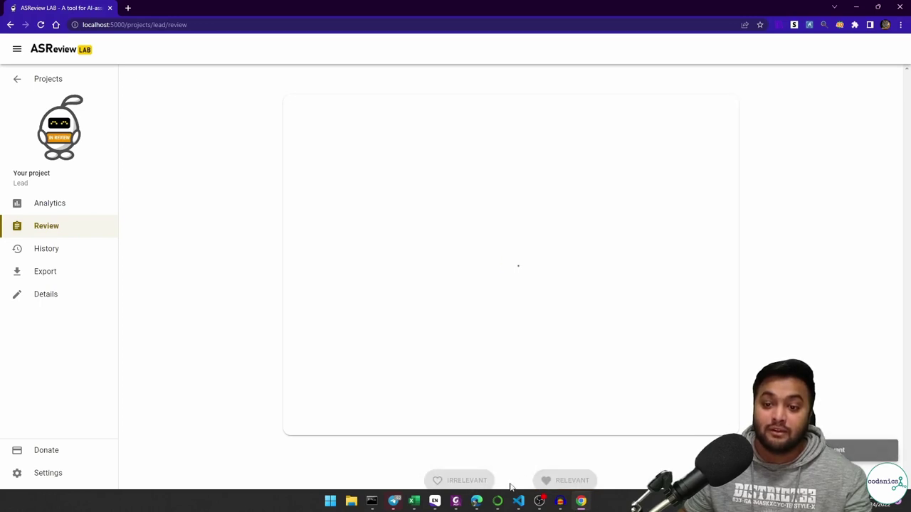
{"action": "left_click", "coordinate": [552, 483]}
{"action": "left_click", "coordinate": [470, 481]}
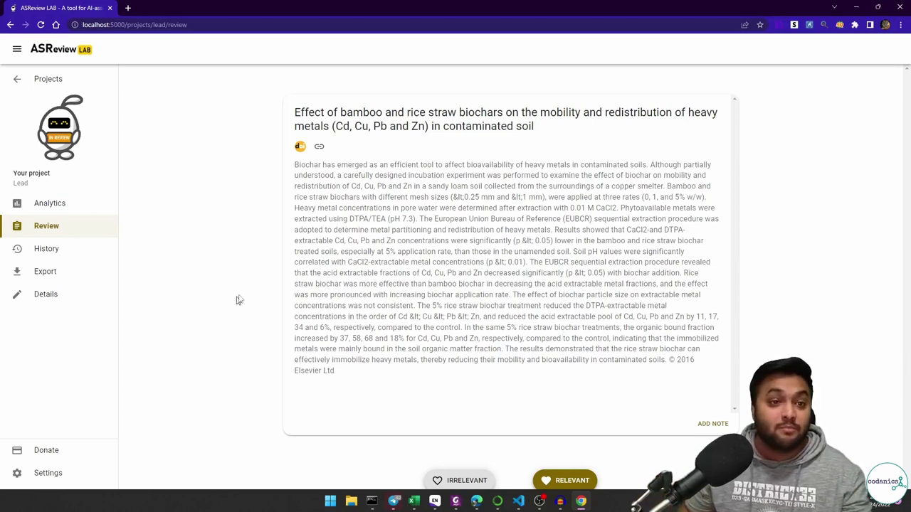
Export the dataset with relevant/irrelevant labels in RIS format and save it to the Desktop as asreview_dataset_lead.ris
{"action": "left_click", "coordinate": [42, 277]}
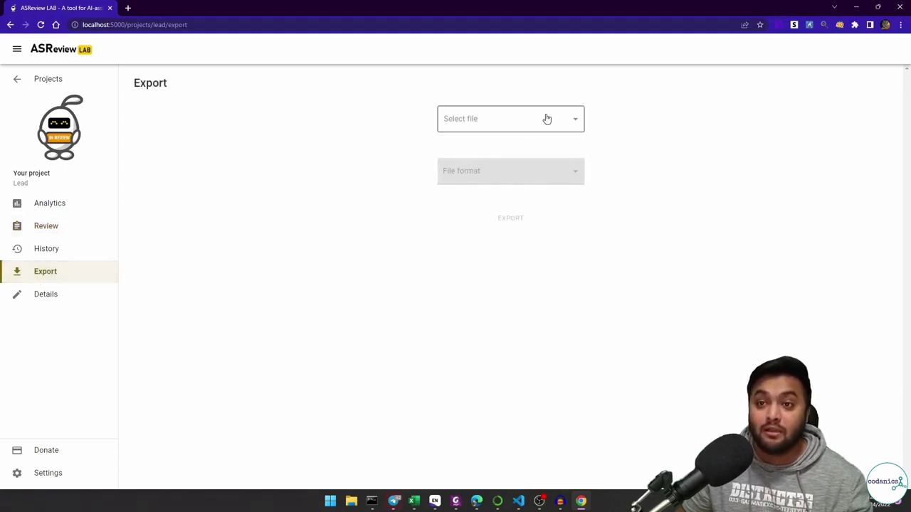
{"action": "left_click", "coordinate": [543, 120]}
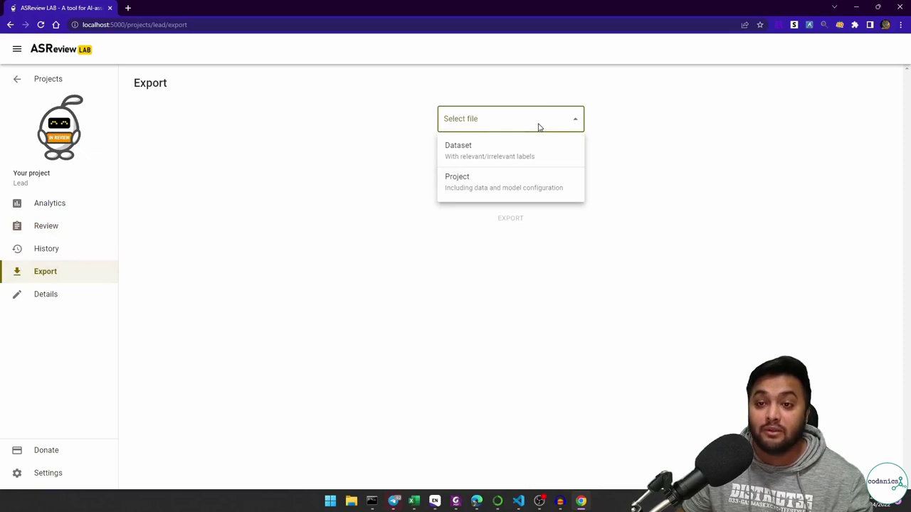
{"action": "left_click", "coordinate": [522, 161]}
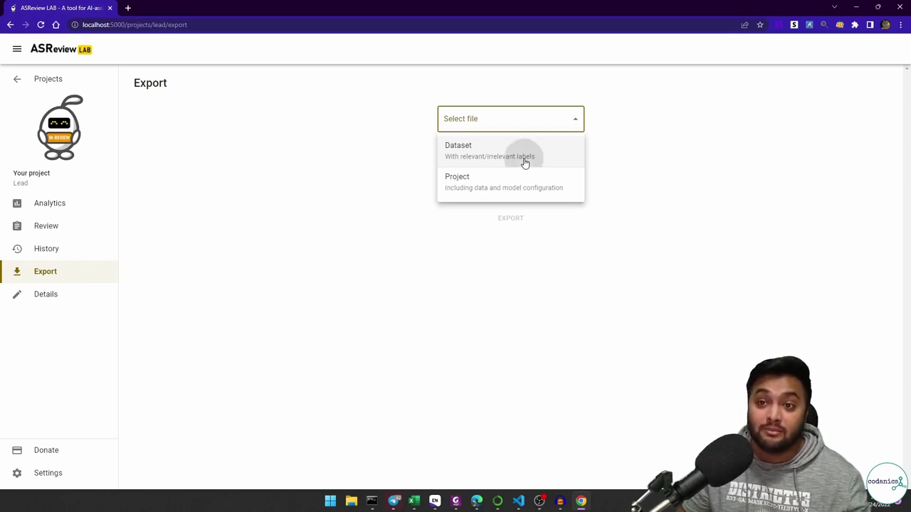
{"action": "left_click", "coordinate": [571, 178]}
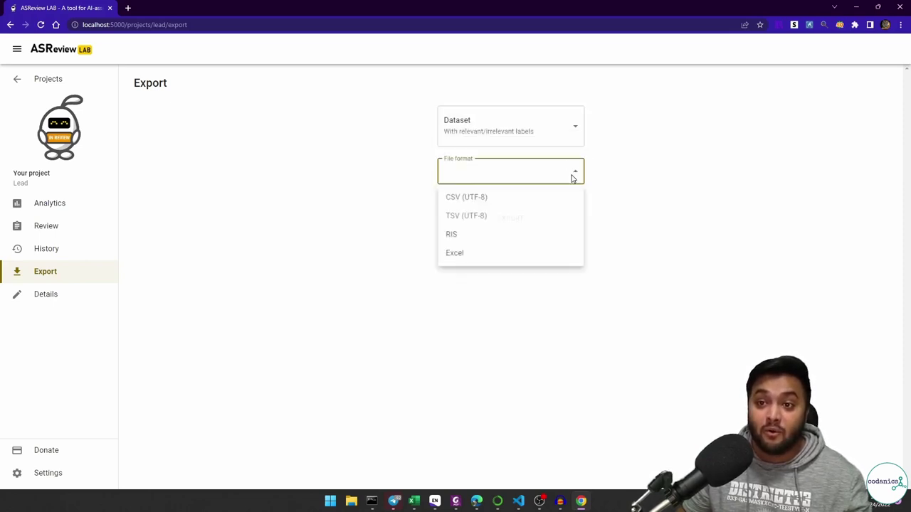
{"action": "left_click", "coordinate": [452, 235]}
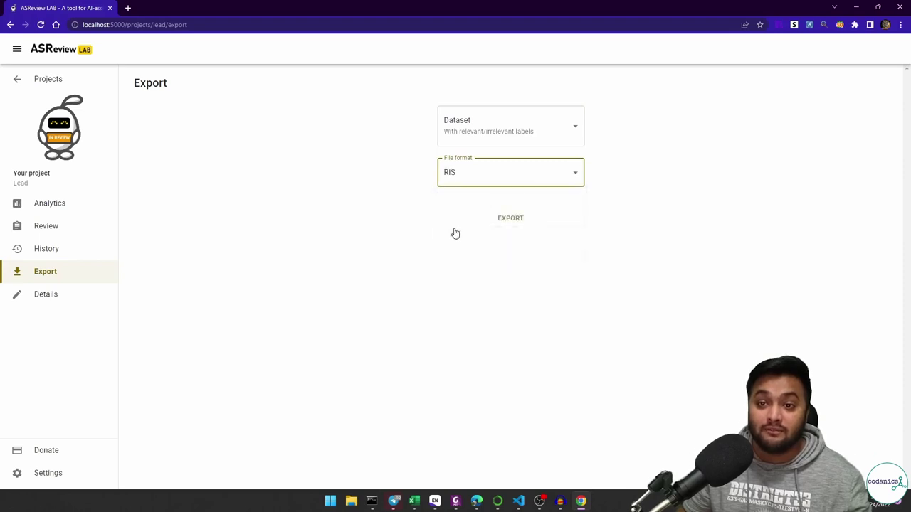
{"action": "left_click", "coordinate": [509, 220]}
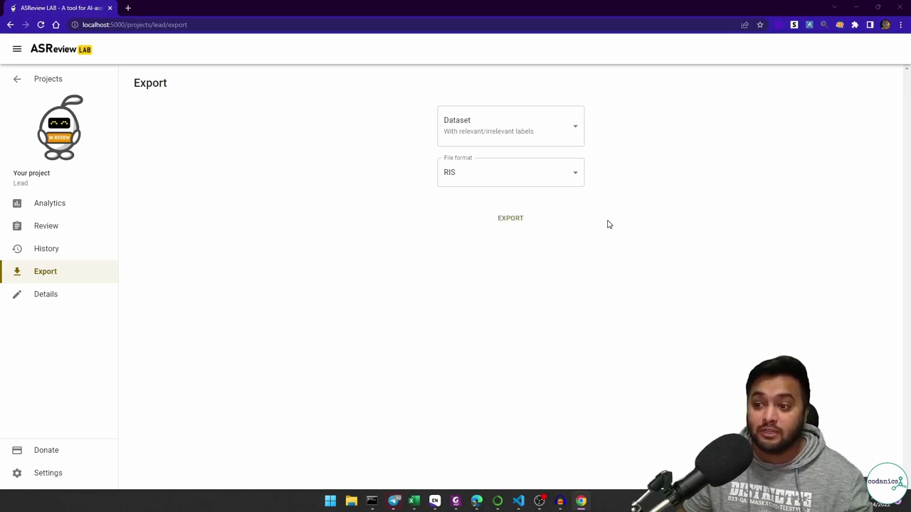
{"action": "left_click_drag", "start_coordinate": [291, 12], "coordinate": [536, 35]}
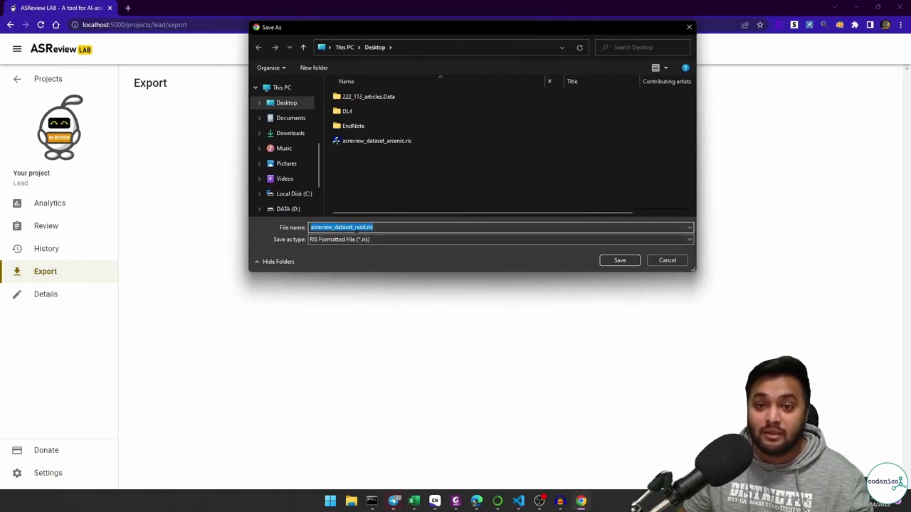
{"action": "left_click", "coordinate": [620, 261]}
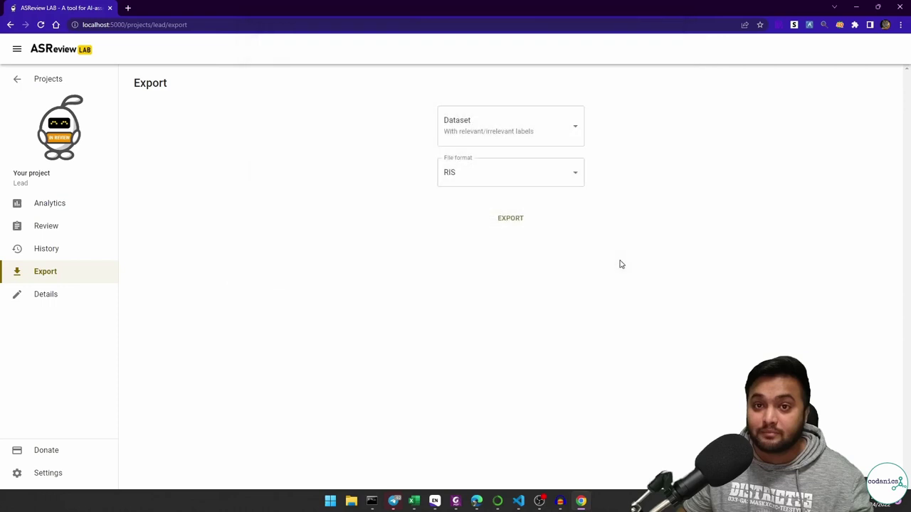
Show the desktop and open the exported ASReview RIS dataset file in EndNote
{"action": "left_click", "coordinate": [859, 7]}
{"action": "left_click", "coordinate": [858, 7]}
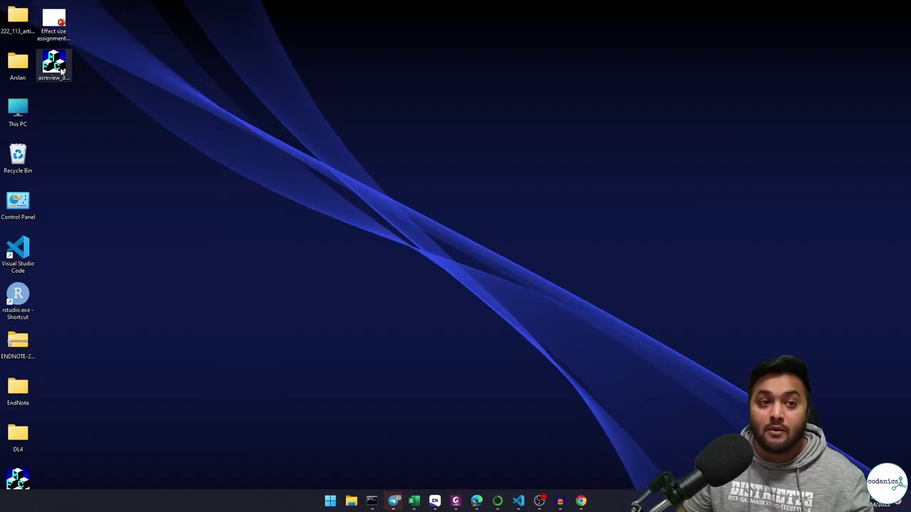
{"action": "double_click", "coordinate": [61, 69]}
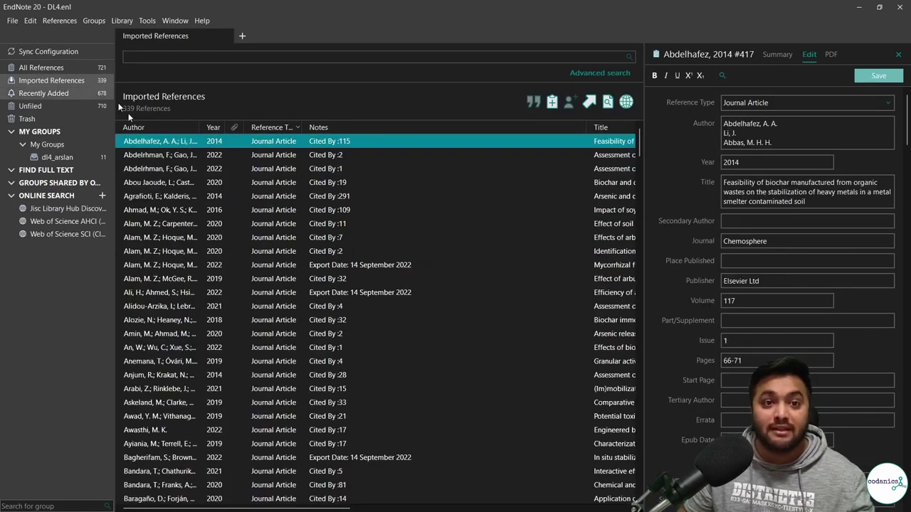
Look through the imported references in the EndNote library and select the first reference
{"action": "left_click", "coordinate": [214, 58]}
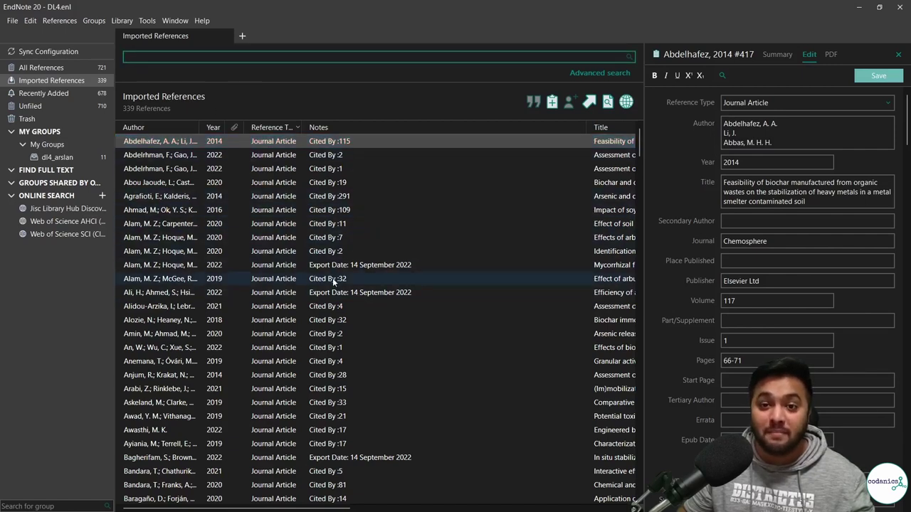
{"action": "scroll", "coordinate": [340, 295], "scroll_direction": "down", "scroll_amount": 18}
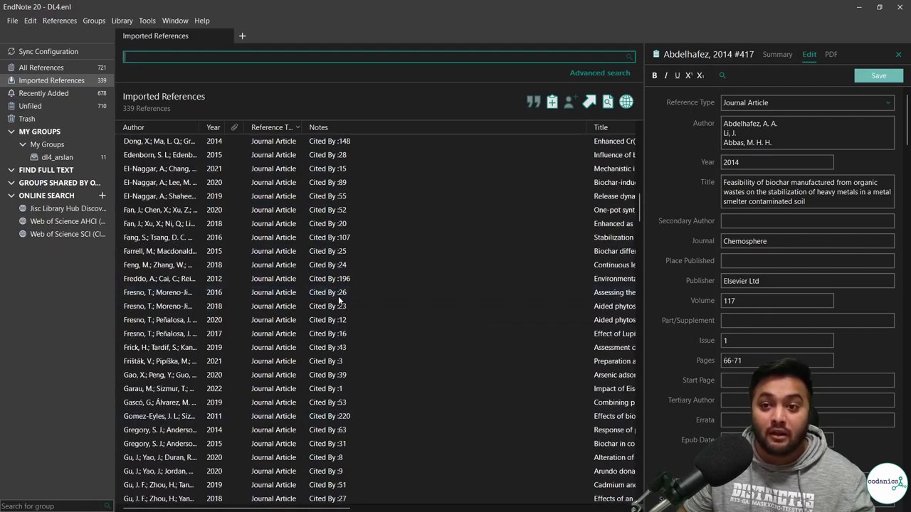
{"action": "scroll", "coordinate": [339, 299], "scroll_direction": "up", "scroll_amount": 18}
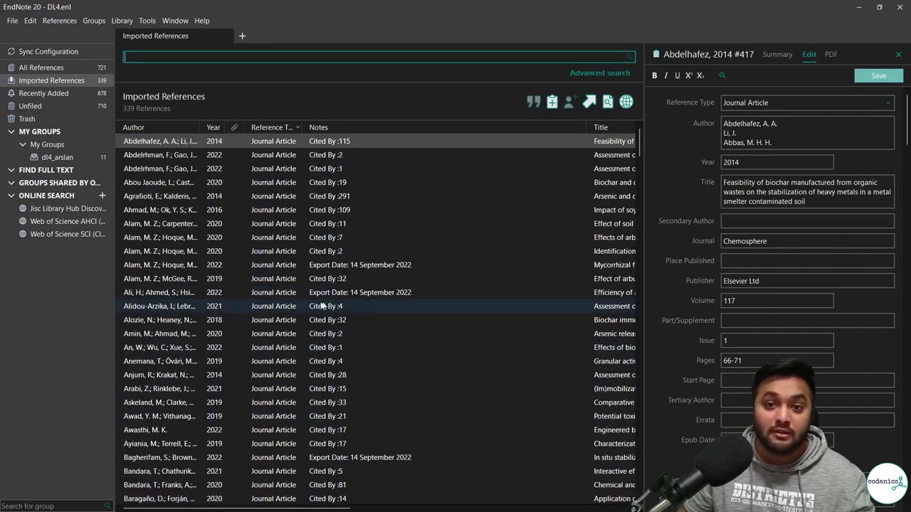
{"action": "left_click", "coordinate": [255, 141]}
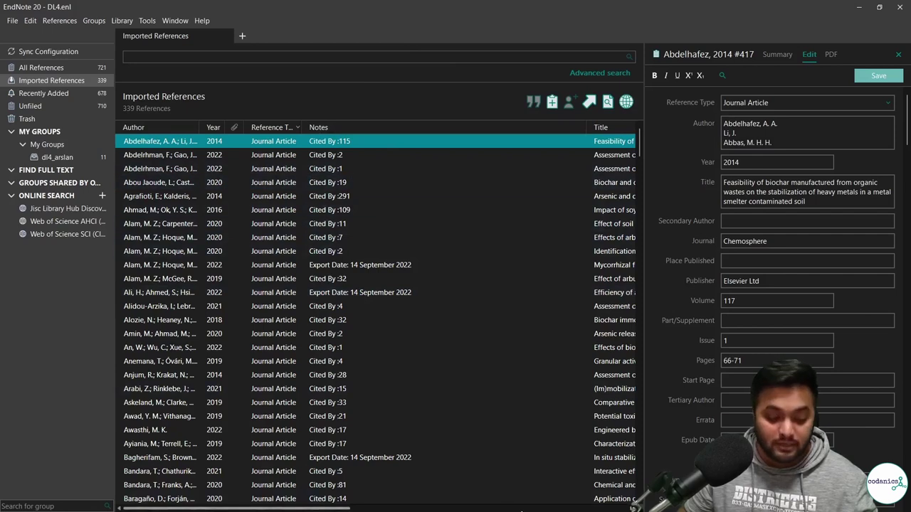
Switch back to ASReview LAB in the browser and examine the Lead project's details, including its data and model settings
{"action": "key", "text": "super"}
{"action": "left_click", "coordinate": [580, 502]}
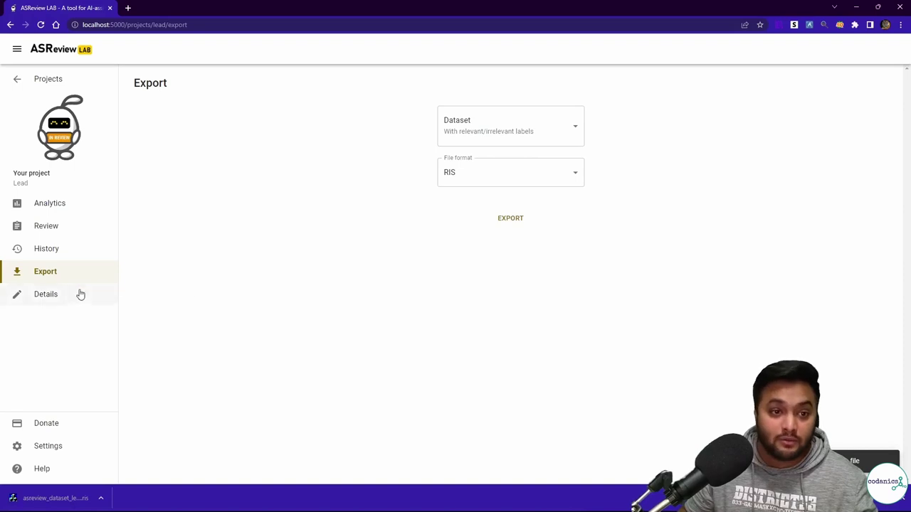
{"action": "left_click", "coordinate": [36, 296]}
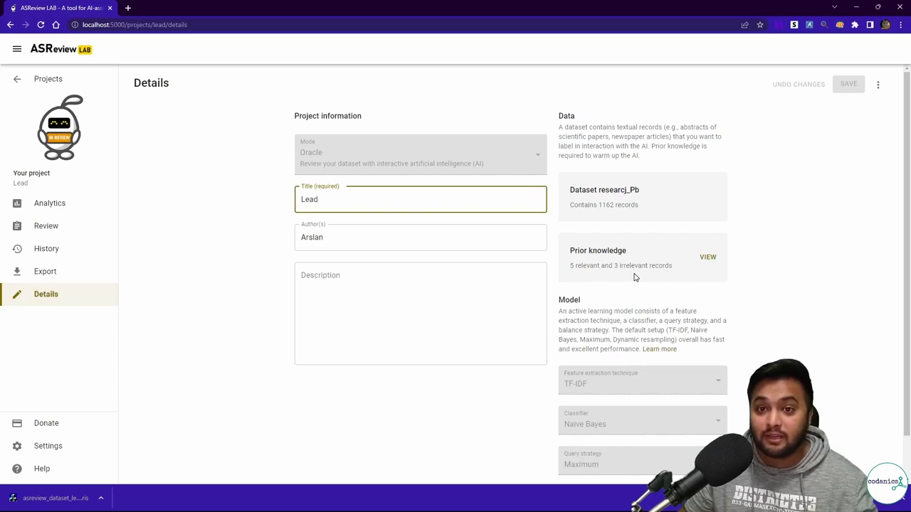
{"action": "scroll", "coordinate": [635, 278], "scroll_direction": "down", "scroll_amount": 1}
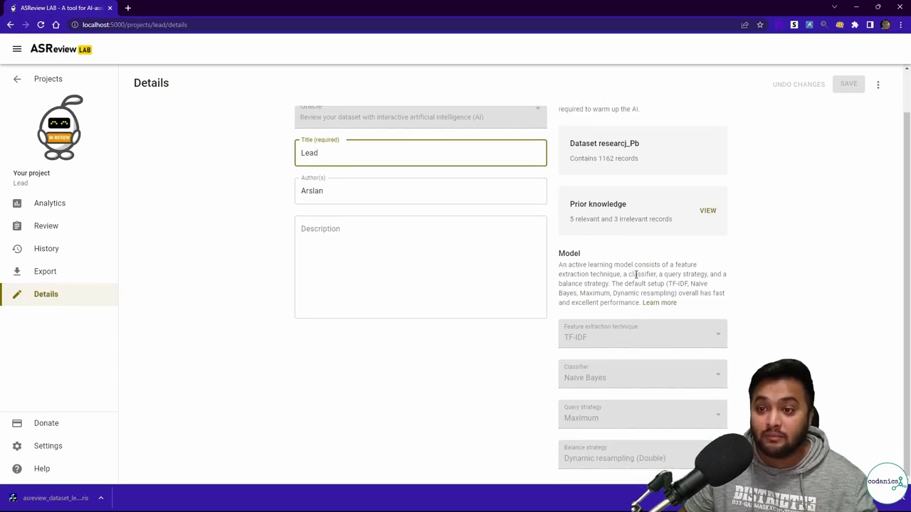
{"action": "scroll", "coordinate": [635, 275], "scroll_direction": "up", "scroll_amount": 1}
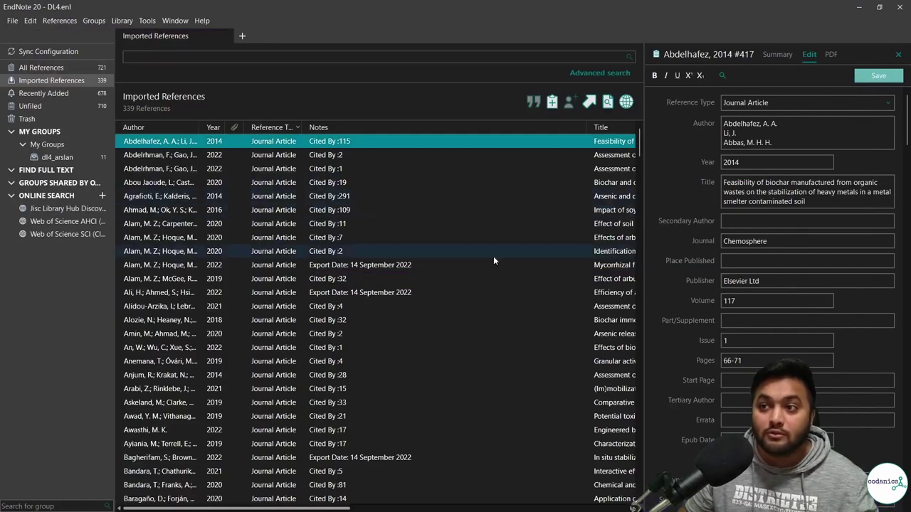
Find the ASReview label at the end of the first reference's notes and copy its "ASReview_" prefix
{"action": "left_click", "coordinate": [156, 57]}
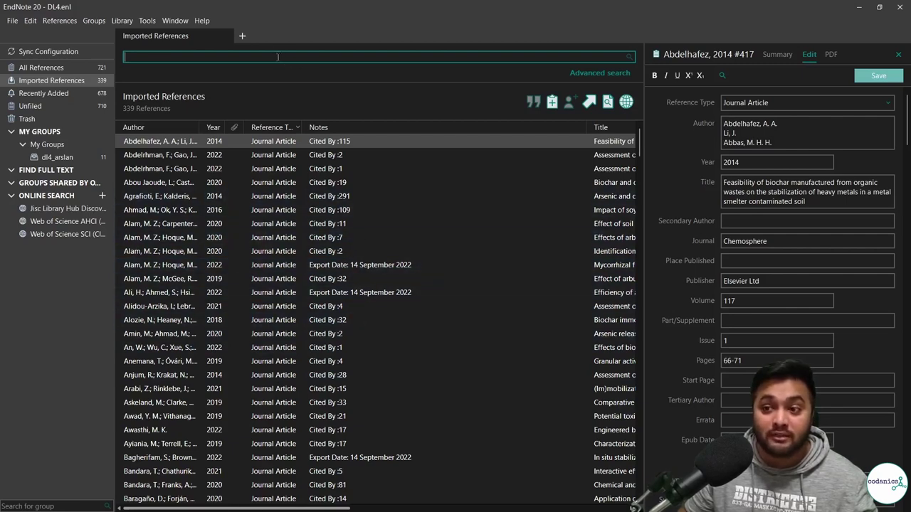
{"action": "scroll", "coordinate": [776, 285], "scroll_direction": "down", "scroll_amount": 10}
{"action": "scroll", "coordinate": [808, 285], "scroll_direction": "down", "scroll_amount": 15}
{"action": "scroll", "coordinate": [807, 285], "scroll_direction": "down", "scroll_amount": 15}
{"action": "scroll", "coordinate": [807, 284], "scroll_direction": "down", "scroll_amount": 15}
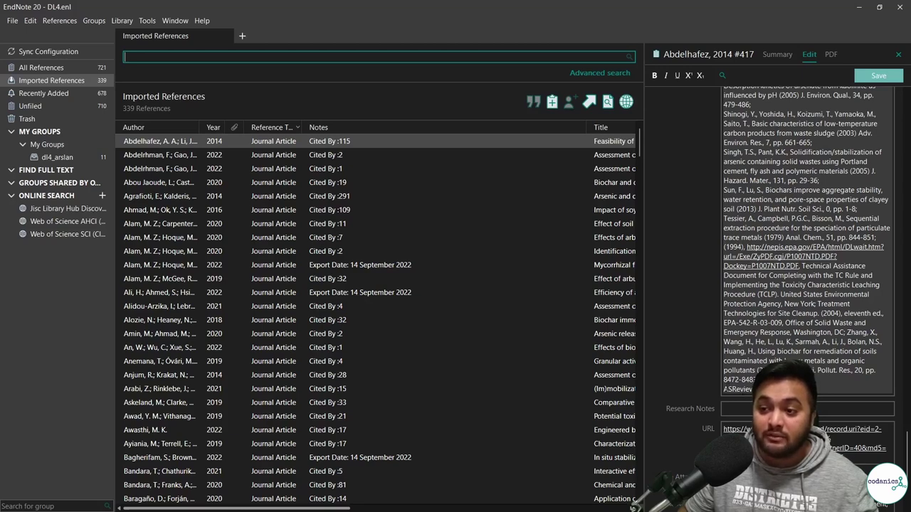
{"action": "double_click", "coordinate": [737, 389]}
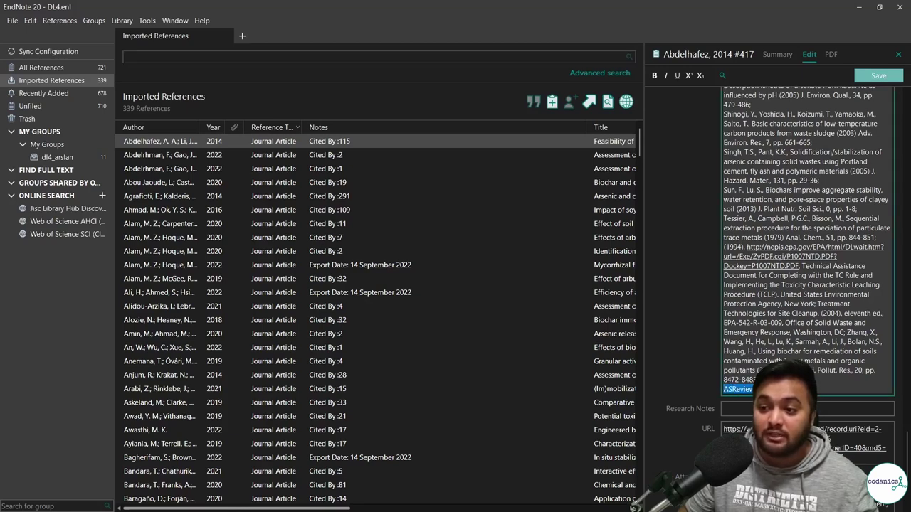
{"action": "key", "text": "ctrl+c"}
Search the imported references for "ASReview_relevant", reusing the copied prefix, and look through the matching references
{"action": "left_click", "coordinate": [160, 57]}
{"action": "key", "text": "ctrl+v"}
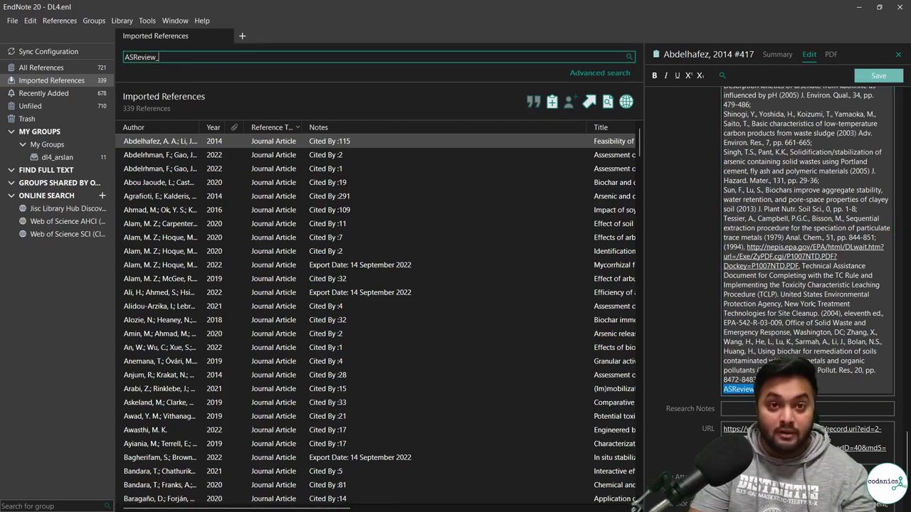
{"action": "type", "text": "relevant"}
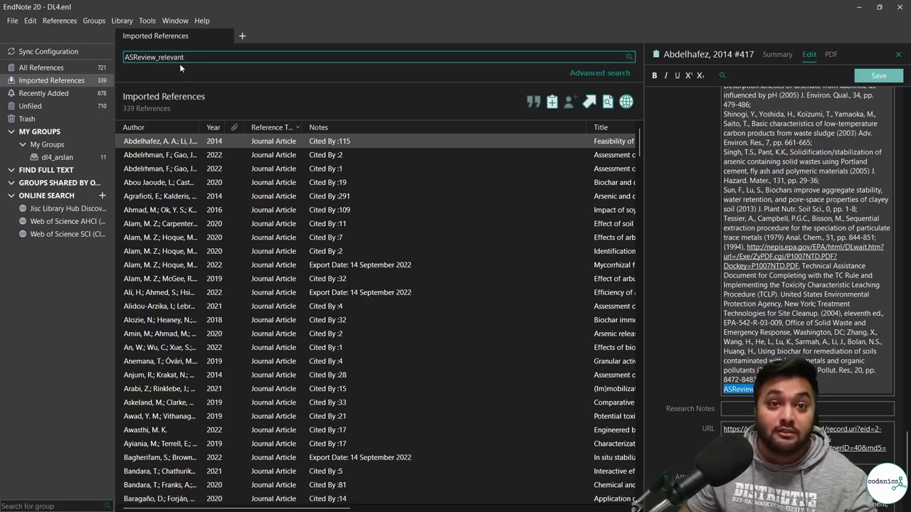
{"action": "left_click", "coordinate": [631, 58]}
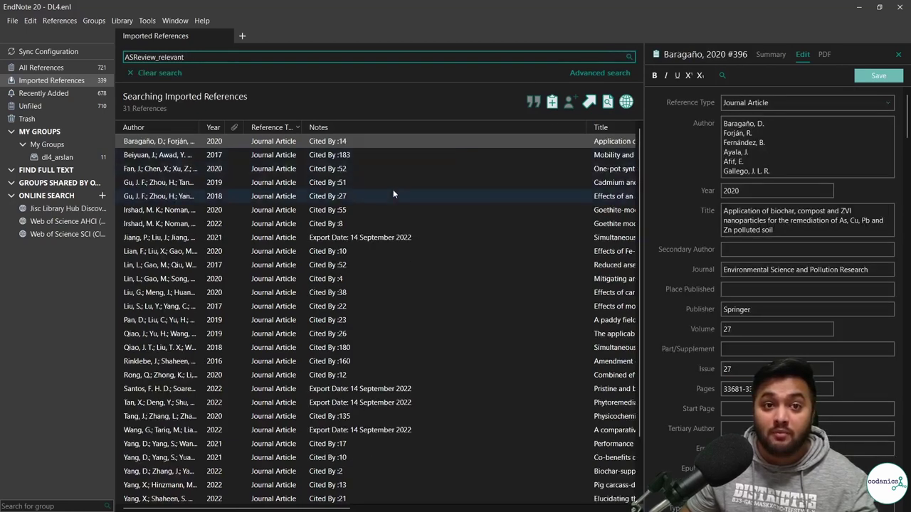
{"action": "scroll", "coordinate": [393, 189], "scroll_direction": "down", "scroll_amount": 2}
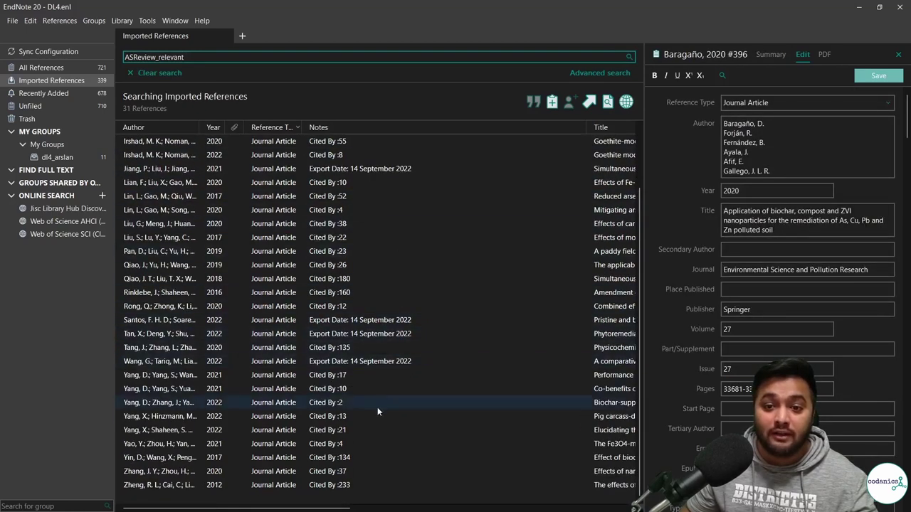
{"action": "scroll", "coordinate": [375, 436], "scroll_direction": "up", "scroll_amount": 3}
{"action": "scroll", "coordinate": [375, 448], "scroll_direction": "down", "scroll_amount": 3}
{"action": "scroll", "coordinate": [377, 445], "scroll_direction": "up", "scroll_amount": 2}
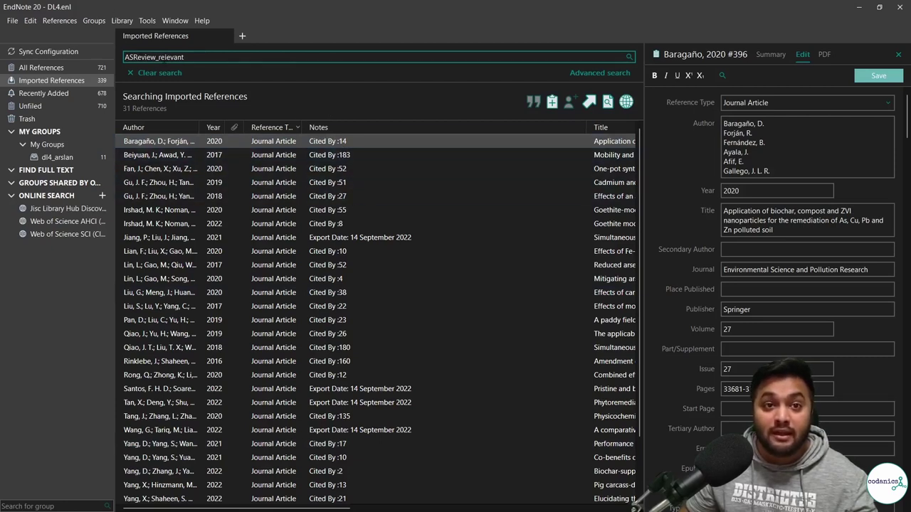
{"action": "scroll", "coordinate": [349, 197], "scroll_direction": "down", "scroll_amount": 2}
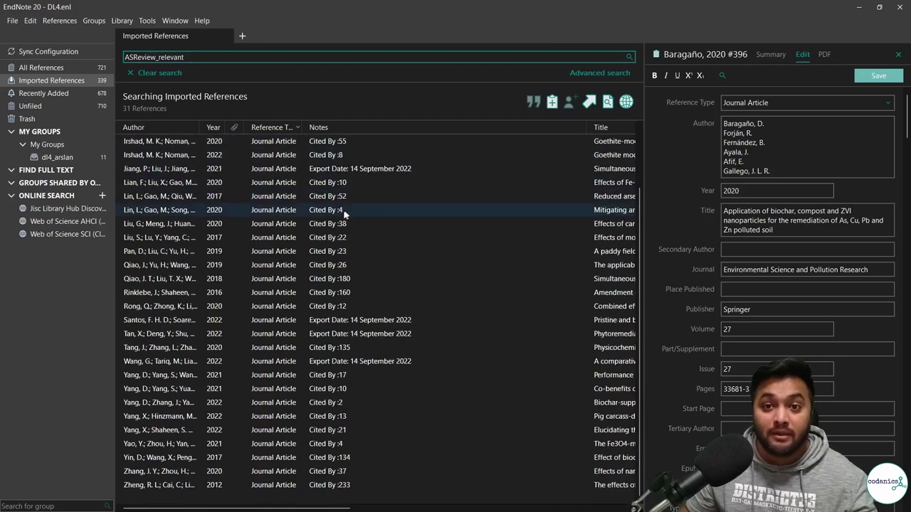
{"action": "scroll", "coordinate": [345, 240], "scroll_direction": "up", "scroll_amount": 2}
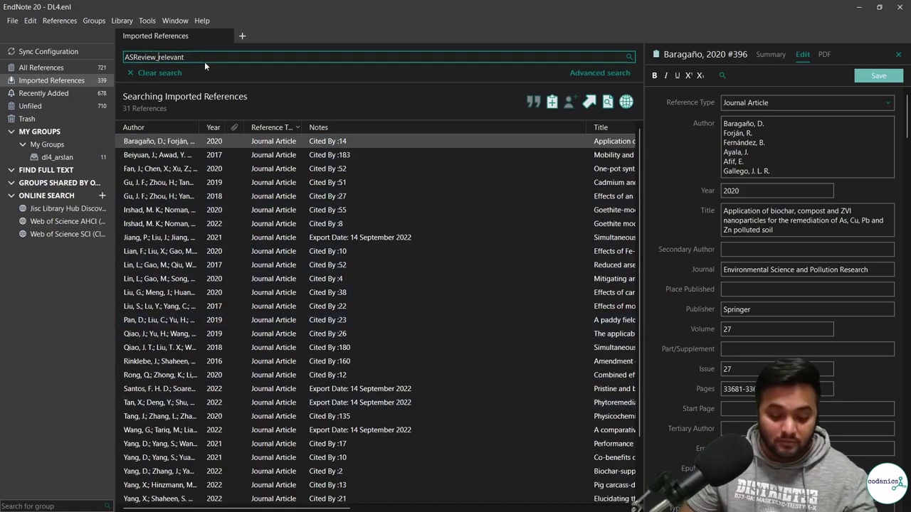
Change the search term to "ASReview_irrelevant", run the search and examine the titles of the matching references
{"action": "type", "text": "ir"}
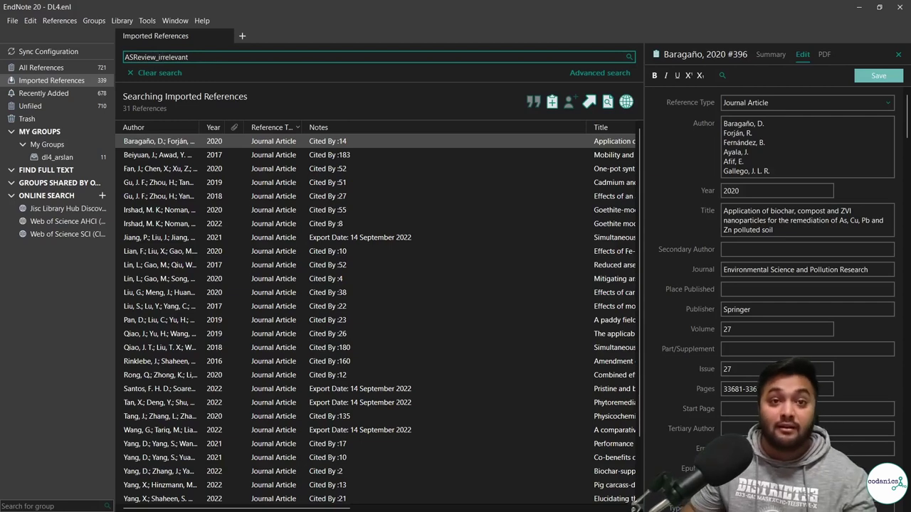
{"action": "left_click", "coordinate": [629, 57]}
{"action": "scroll", "coordinate": [329, 197], "scroll_direction": "right", "scroll_amount": 2}
{"action": "scroll", "coordinate": [328, 203], "scroll_direction": "left", "scroll_amount": 2}
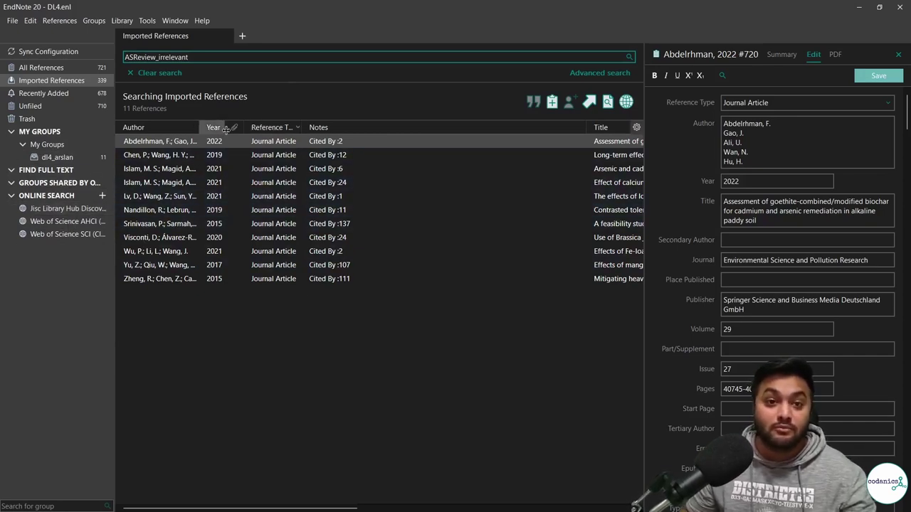
{"action": "scroll", "coordinate": [295, 184], "scroll_direction": "right", "scroll_amount": 5}
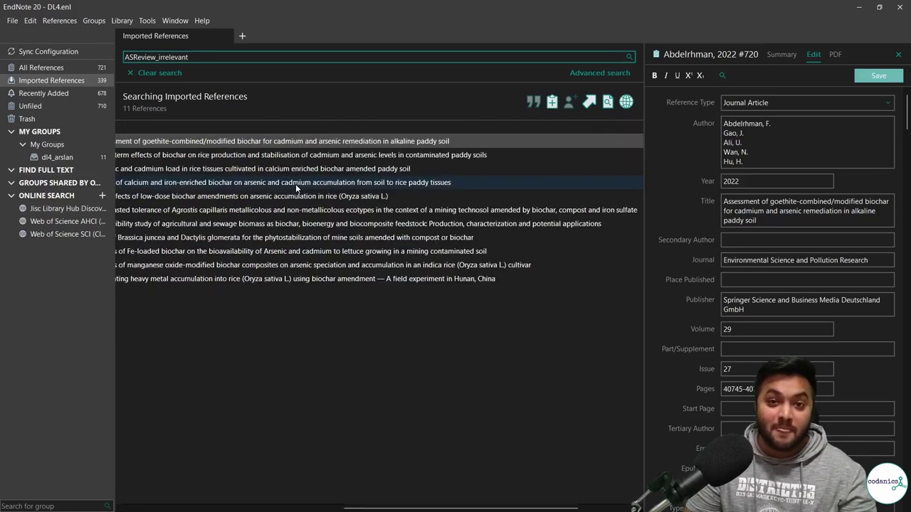